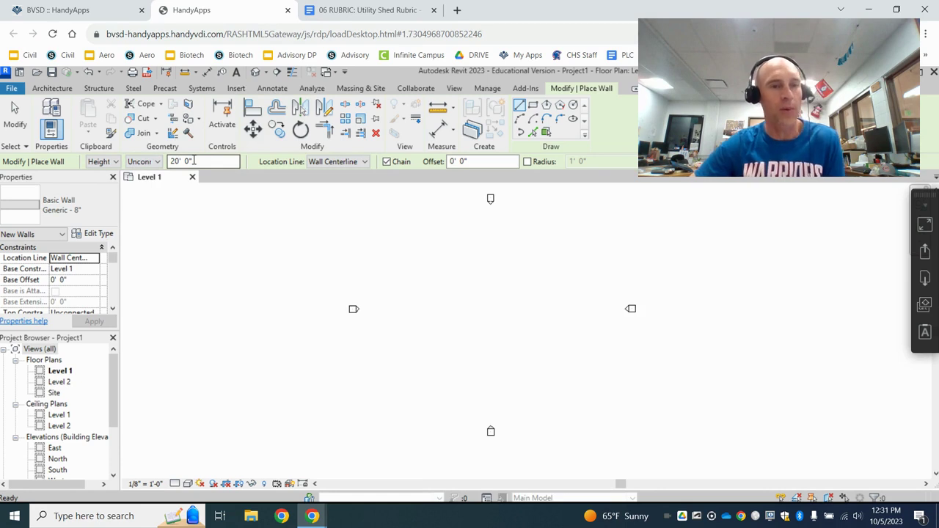
Step: Check the required wall height in the shed rubric, and set the height for new walls to 8' 0" in Revit
{"action": "left_click_drag", "start_coordinate": [512, 3], "coordinate": [496, 6]}
{"action": "left_click", "coordinate": [367, 10]}
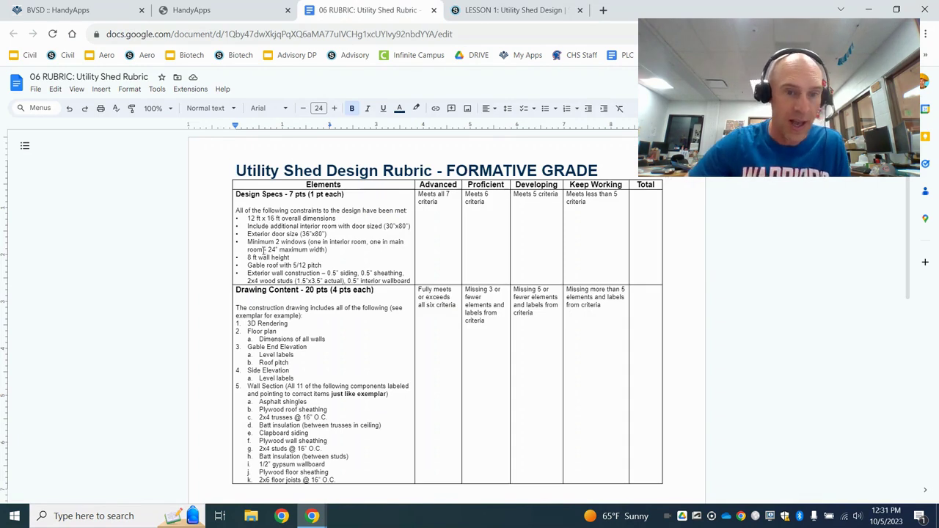
{"action": "left_click", "coordinate": [265, 8]}
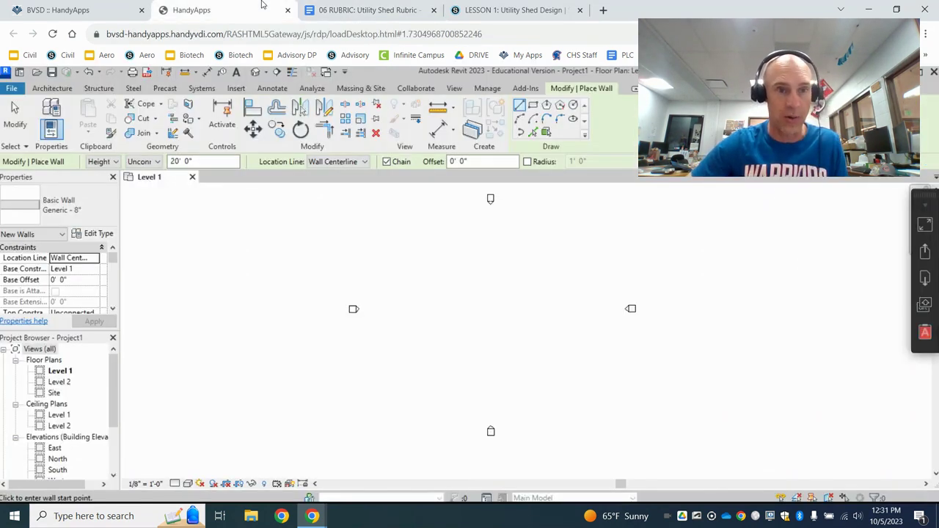
{"action": "left_click_drag", "start_coordinate": [208, 161], "coordinate": [149, 152]}
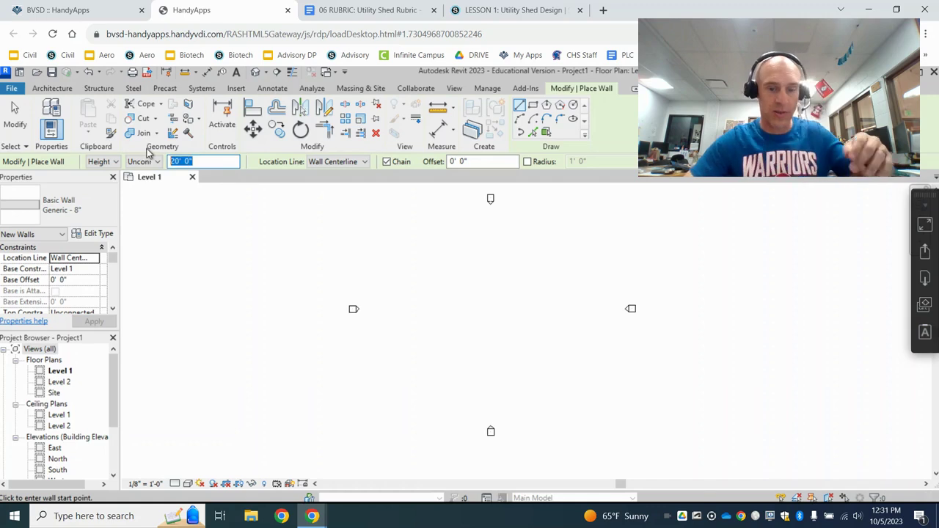
{"action": "type", "text": "8"}
{"action": "key", "text": "Return"}
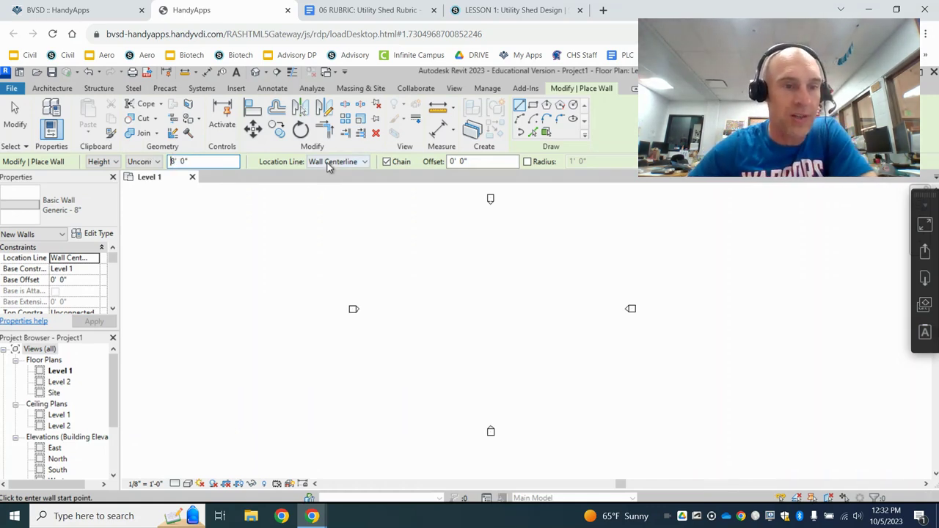
Step: Check the overall dimensions in the rubric, and draw a rectangle of Generic - 8" walls about 36' by 28' on Level 1
{"action": "left_click", "coordinate": [392, 9]}
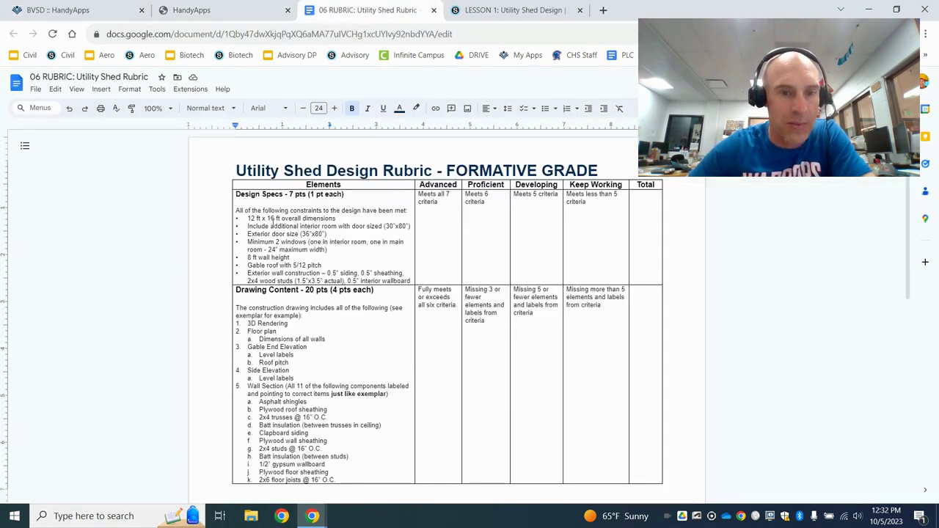
{"action": "left_click_drag", "start_coordinate": [248, 220], "coordinate": [294, 219]}
{"action": "left_click", "coordinate": [245, 5]}
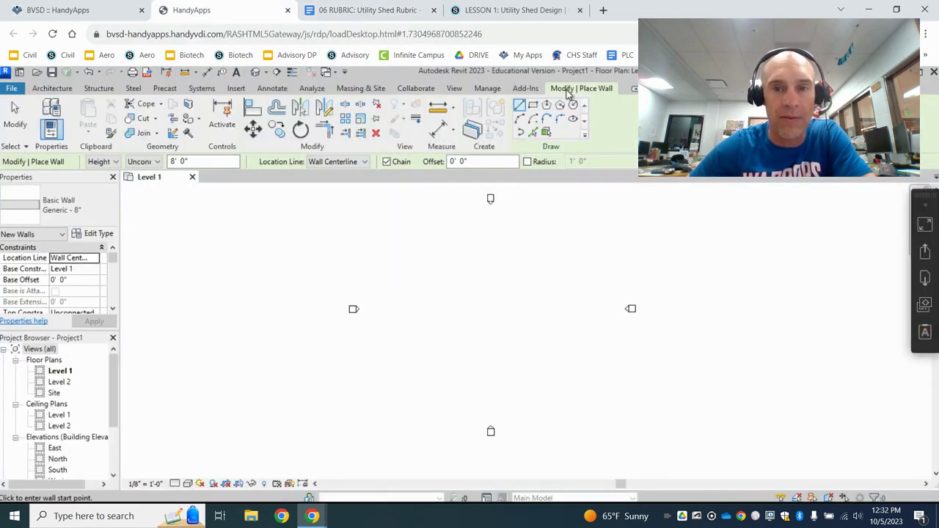
{"action": "left_click", "coordinate": [533, 105]}
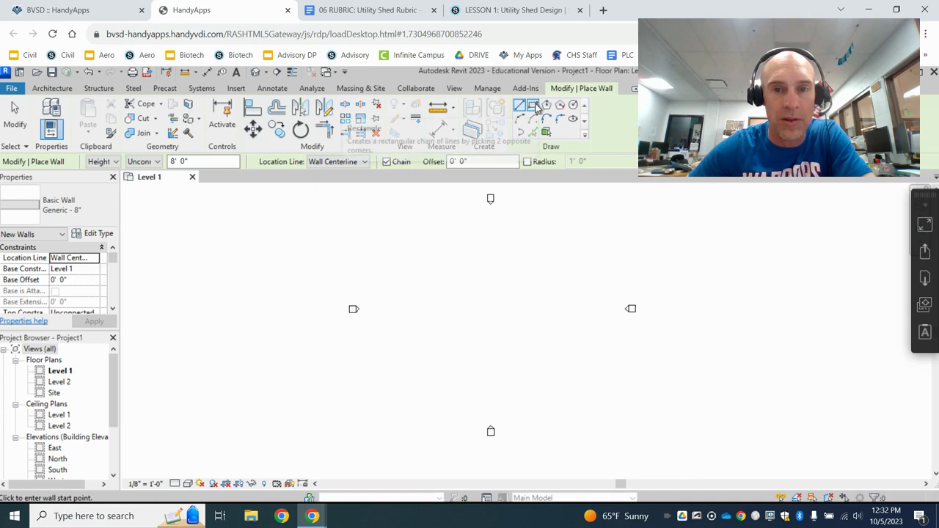
{"action": "left_click", "coordinate": [455, 274]}
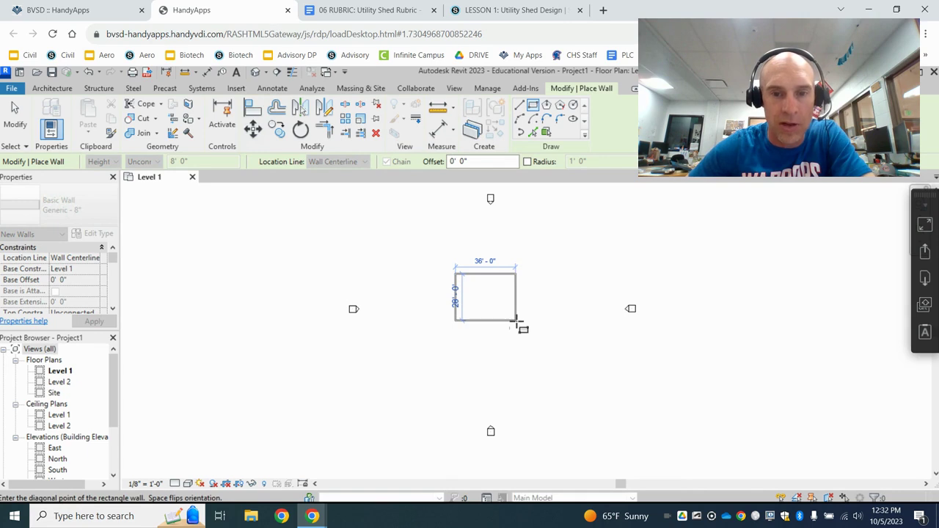
{"action": "left_click", "coordinate": [515, 321]}
{"action": "scroll", "coordinate": [502, 328], "scroll_direction": "up", "scroll_amount": 5}
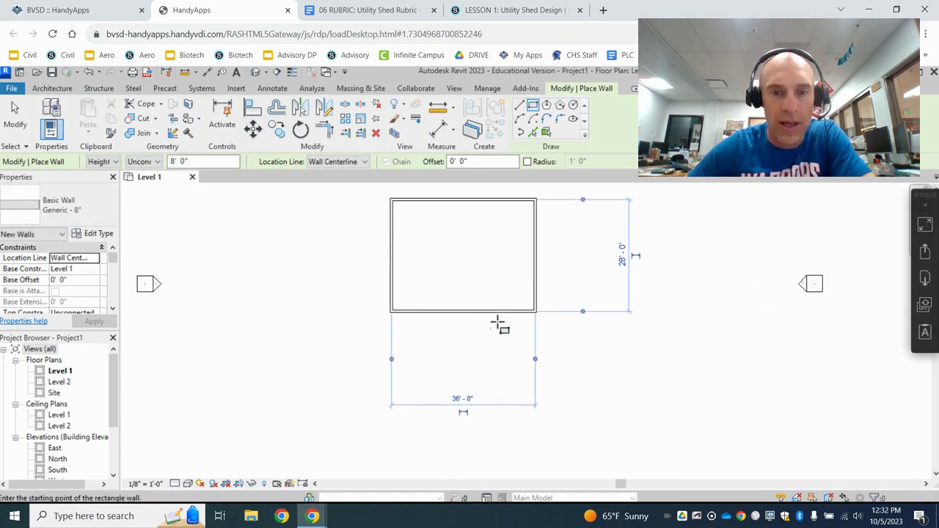
{"action": "left_click", "coordinate": [22, 123]}
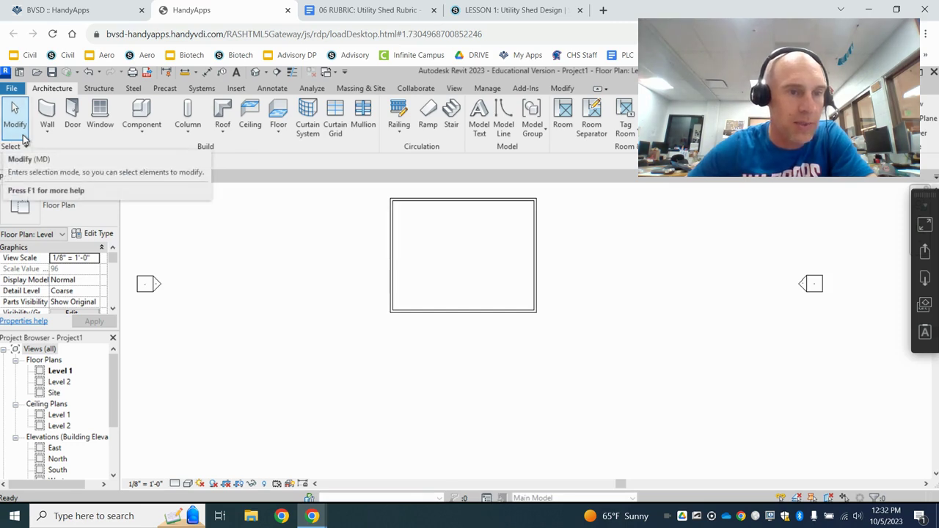
Step: Set the distance between the upper and lower walls of the rectangle to 12' by moving the upper wall
{"action": "left_click", "coordinate": [390, 259]}
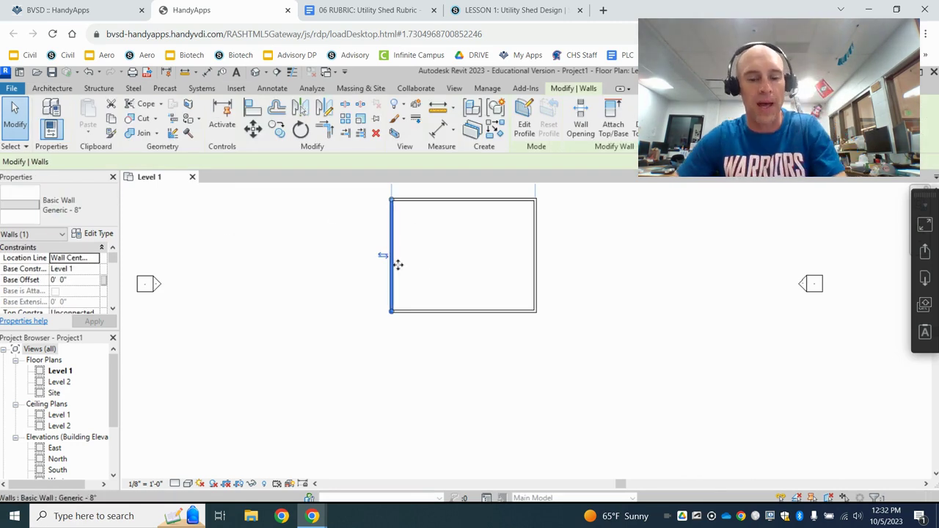
{"action": "key", "text": "Escape"}
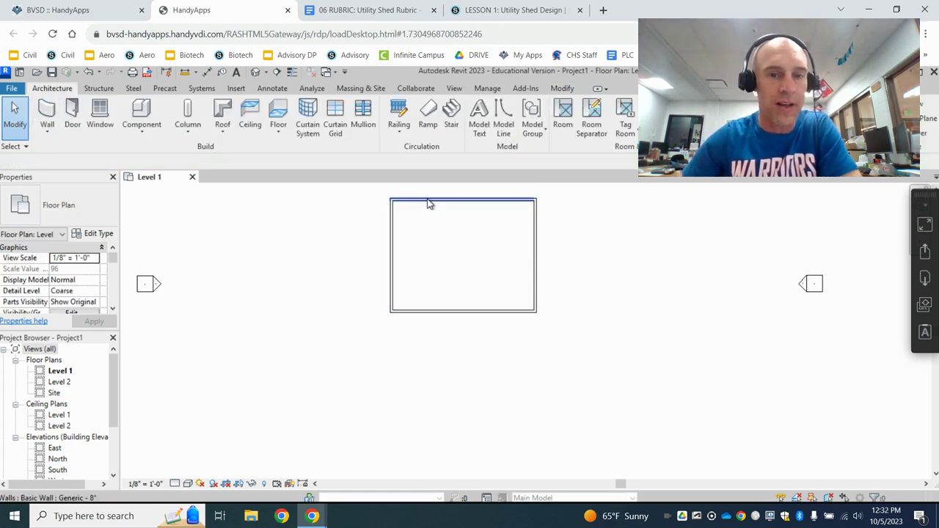
{"action": "mouse_move", "coordinate": [442, 239]}
{"action": "middle_mouse_down"}
{"action": "mouse_move", "coordinate": [440, 279]}
{"action": "mouse_move", "coordinate": [433, 271]}
{"action": "middle_mouse_up"}
{"action": "left_click", "coordinate": [433, 239]}
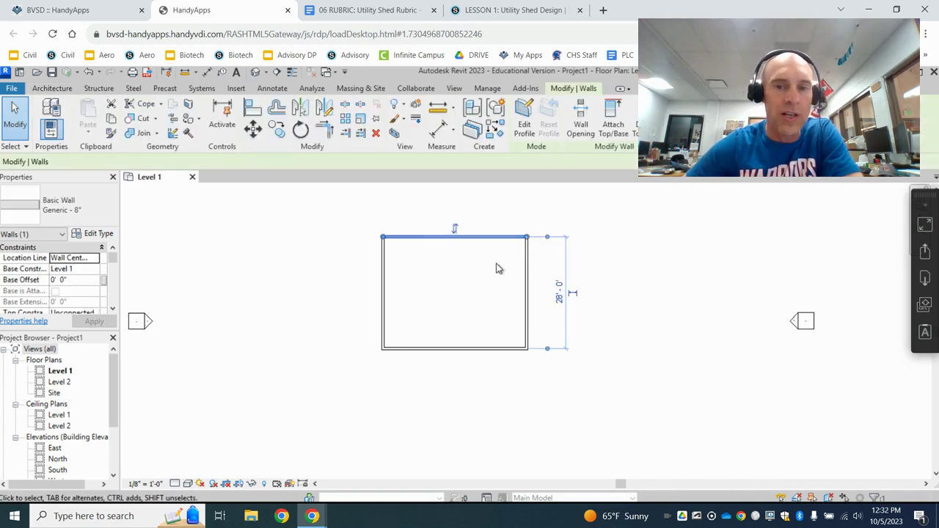
{"action": "left_click", "coordinate": [442, 278]}
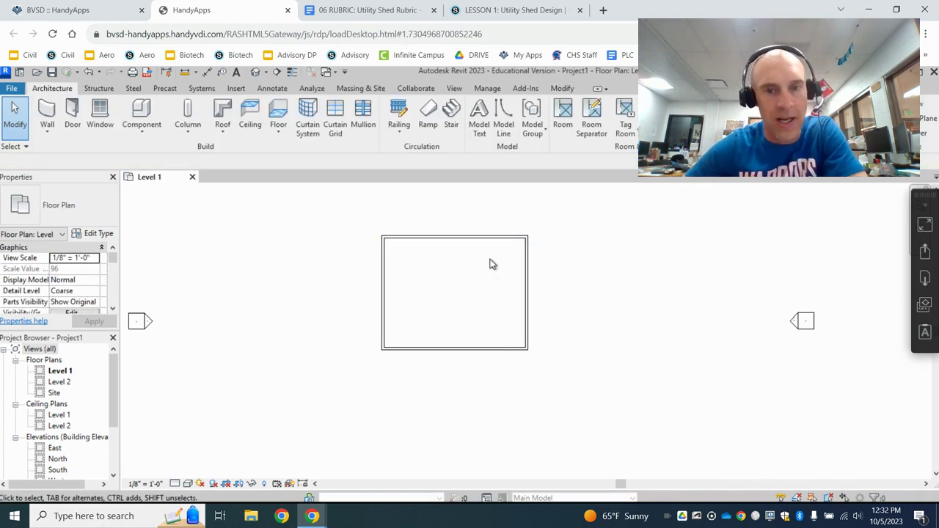
{"action": "left_click", "coordinate": [460, 237]}
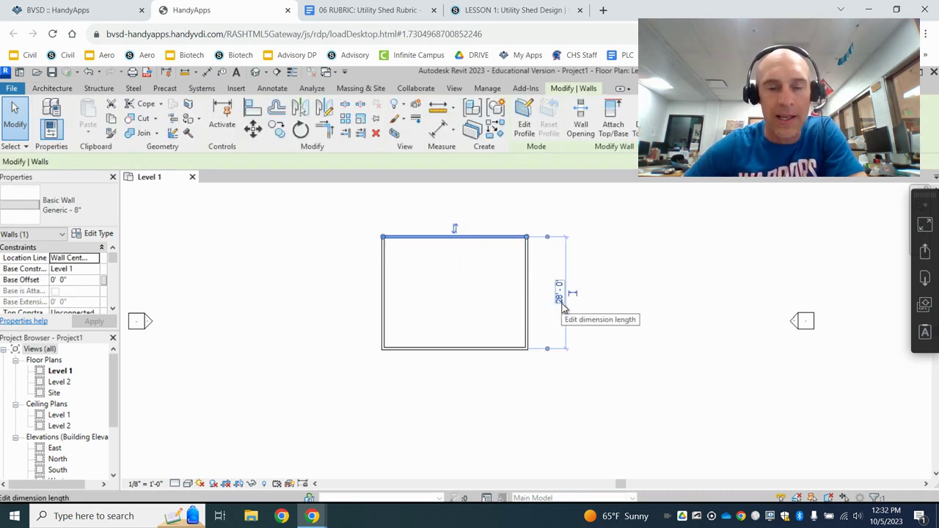
{"action": "left_click", "coordinate": [560, 302]}
{"action": "type", "text": "12"}
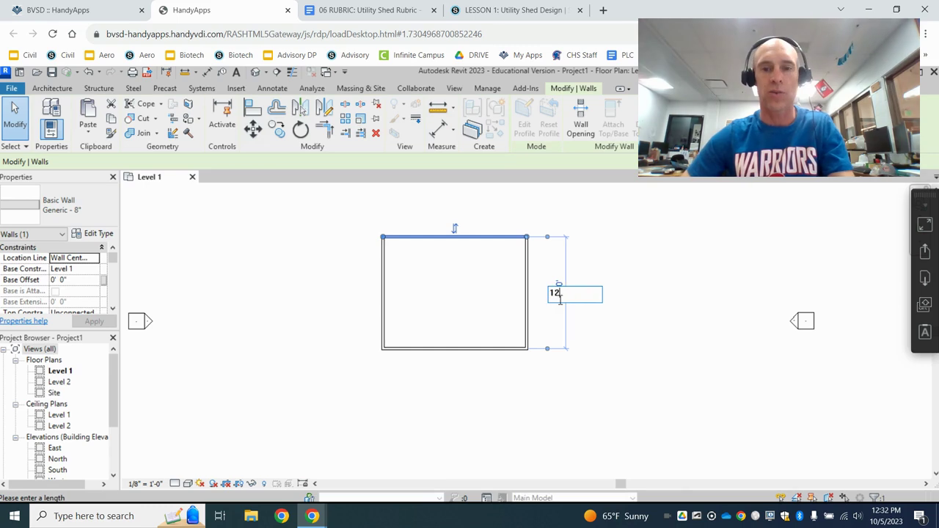
{"action": "key", "text": "Return"}
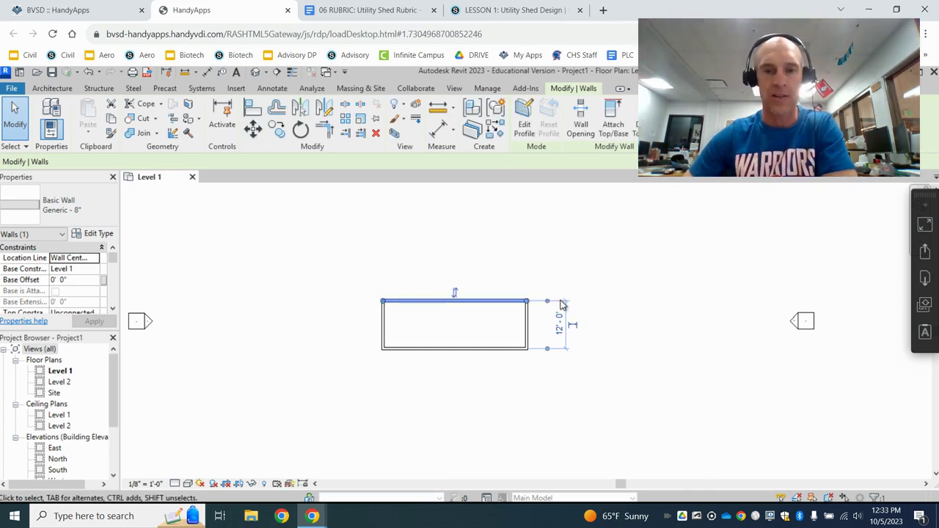
Step: Move the right wall to make the rectangle 16' long, and check the dimensions shown for the left and upper walls
{"action": "left_click", "coordinate": [527, 334]}
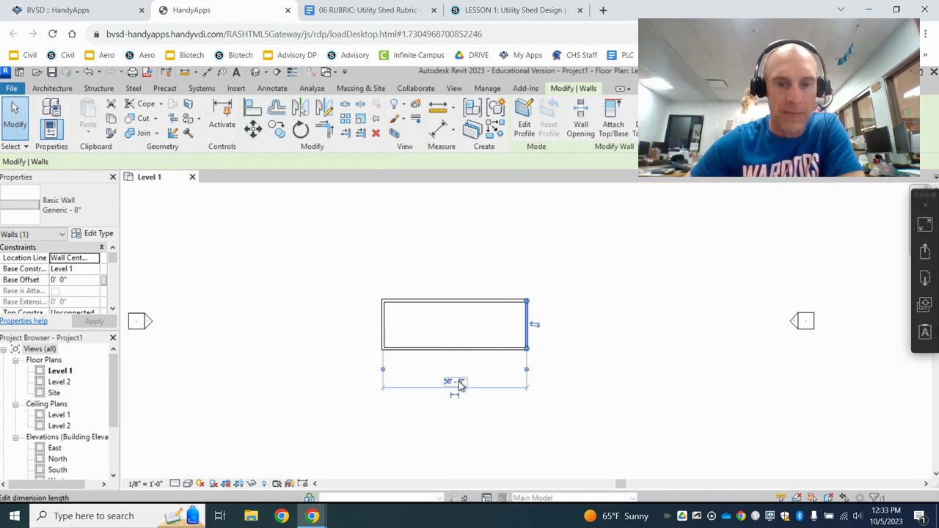
{"action": "left_click", "coordinate": [455, 381]}
{"action": "type", "text": "16"}
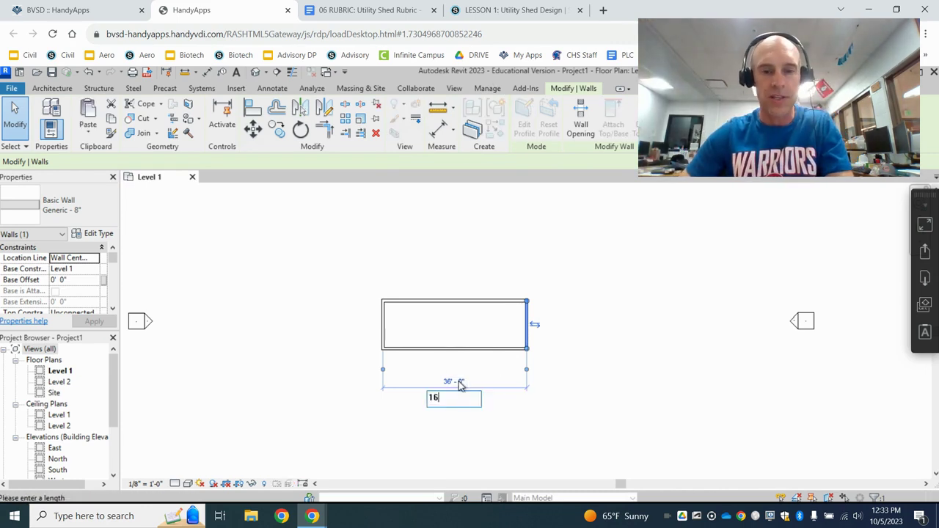
{"action": "key", "text": "Return"}
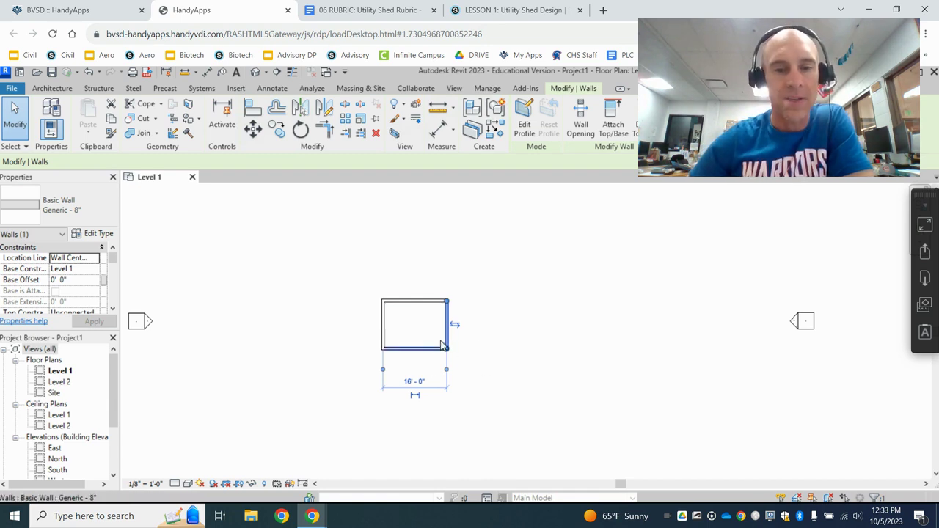
{"action": "left_click", "coordinate": [382, 336]}
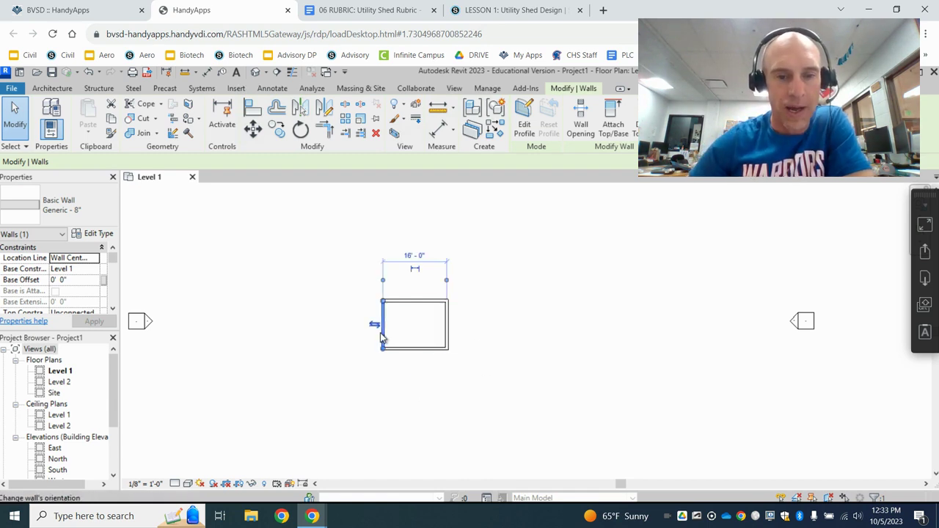
{"action": "left_click", "coordinate": [430, 302]}
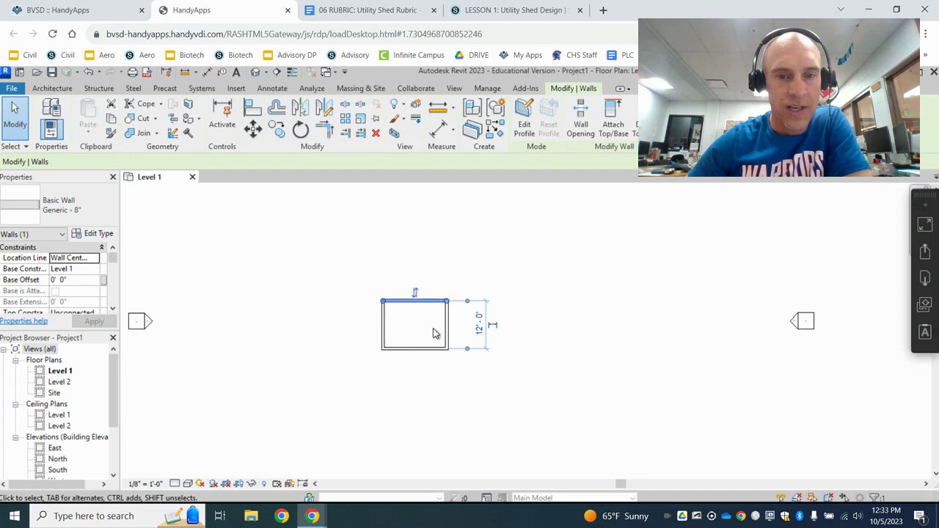
{"action": "left_click", "coordinate": [342, 306]}
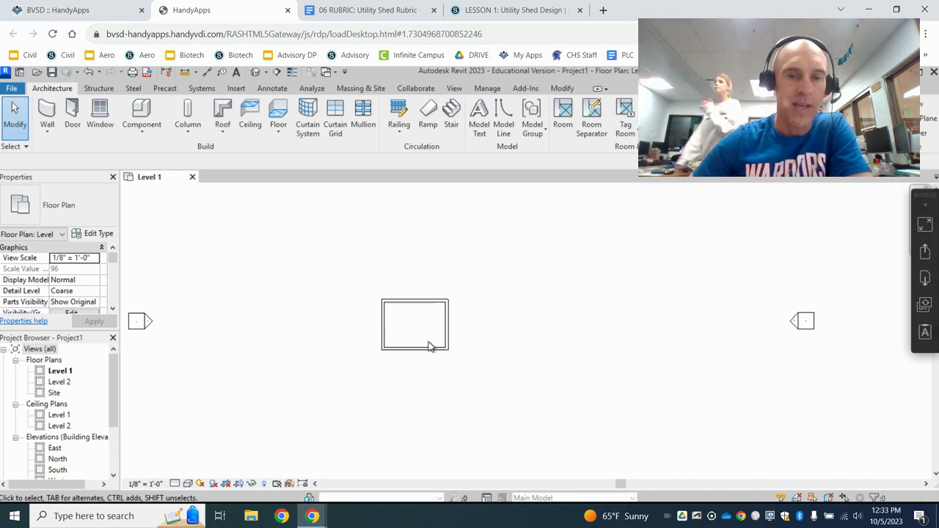
Step: Review the exterior wall construction in the rubric document, insert "gypsum" before "wallboard", and return to Revit
{"action": "left_click", "coordinate": [360, 11]}
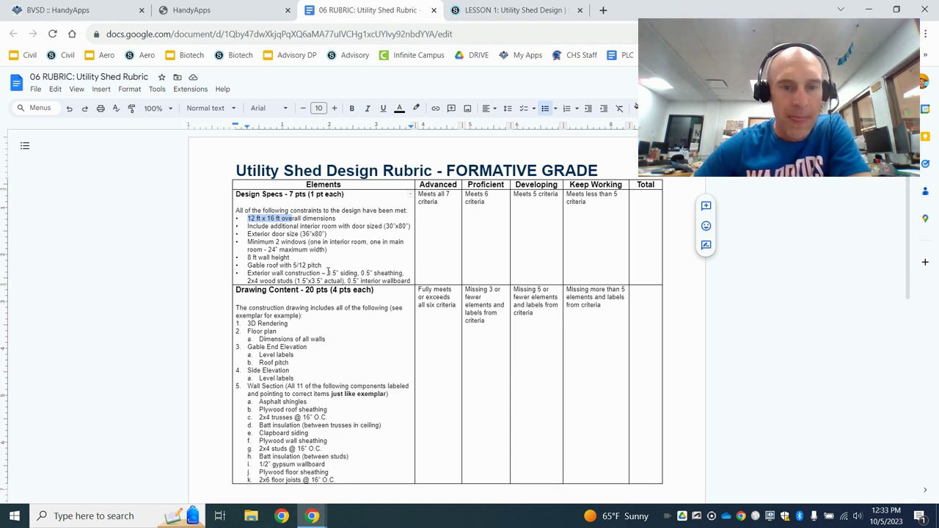
{"action": "left_click_drag", "start_coordinate": [327, 272], "coordinate": [358, 273]}
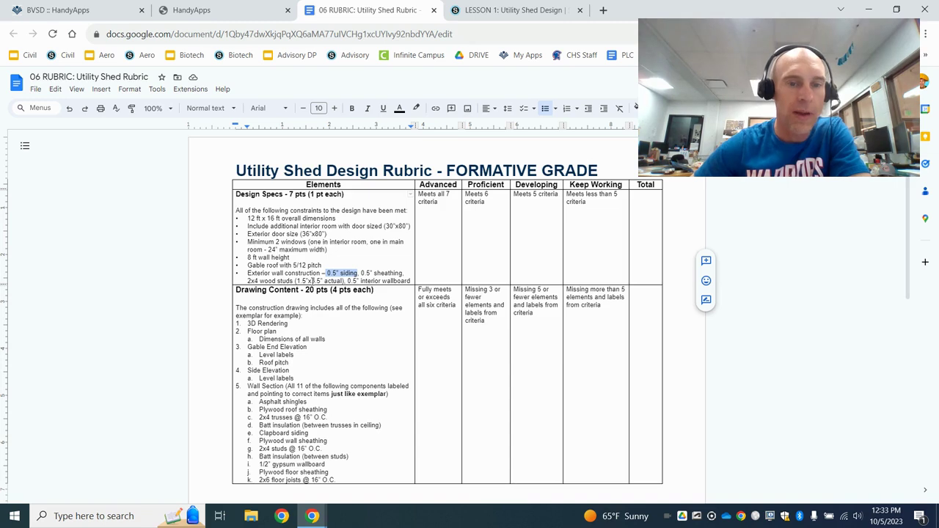
{"action": "left_click_drag", "start_coordinate": [310, 281], "coordinate": [412, 283]}
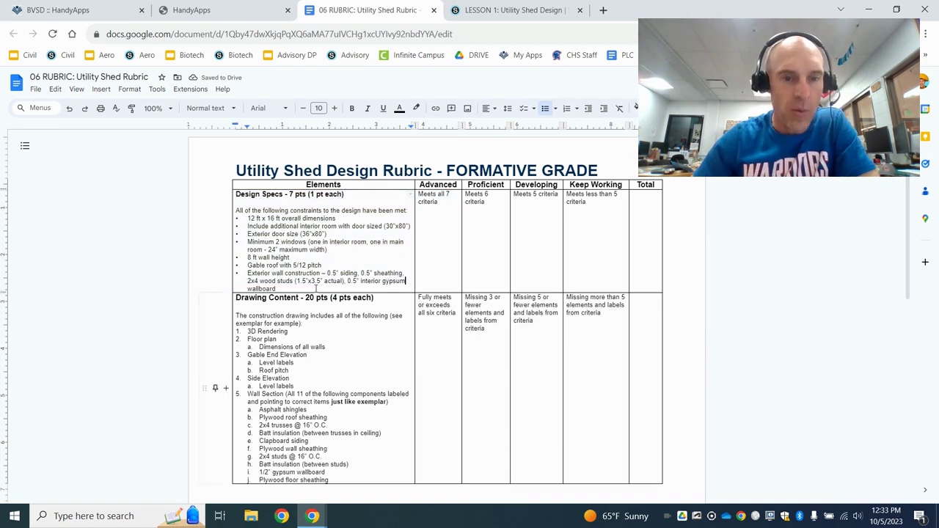
{"action": "left_click", "coordinate": [220, 11]}
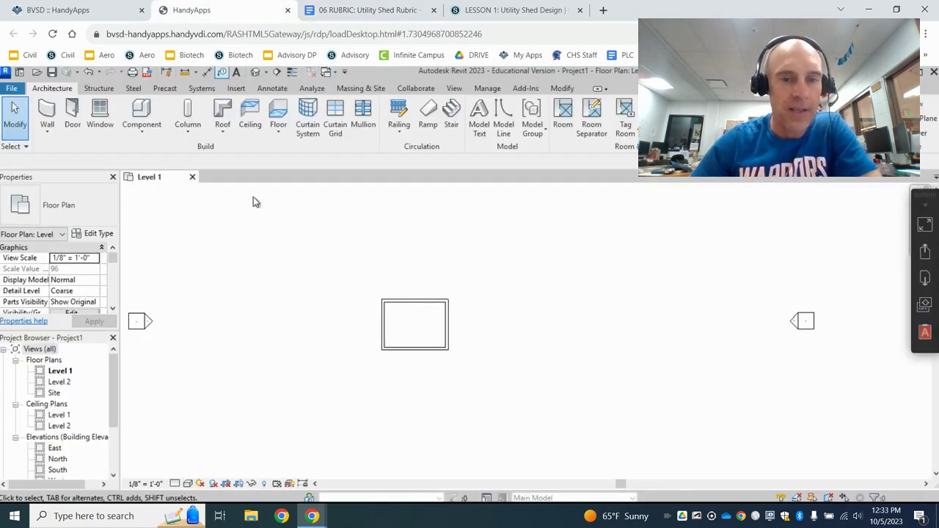
Step: Select the upper wall, then close the Properties palette and display it again
{"action": "left_click", "coordinate": [400, 302]}
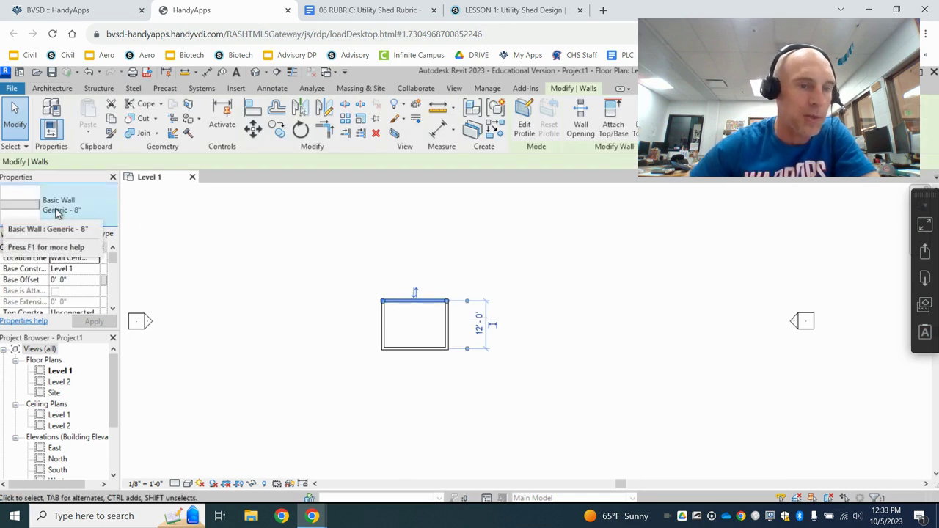
{"action": "left_click", "coordinate": [113, 178]}
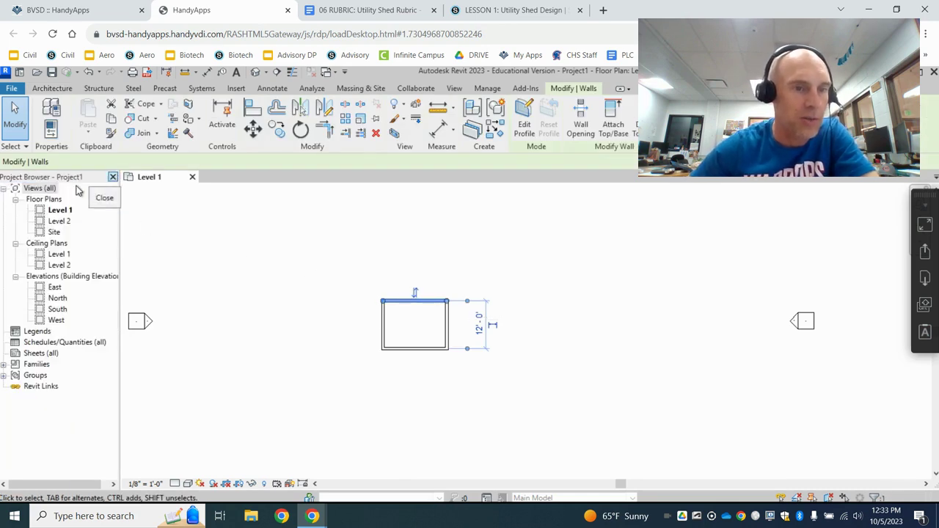
{"action": "left_click", "coordinate": [454, 88]}
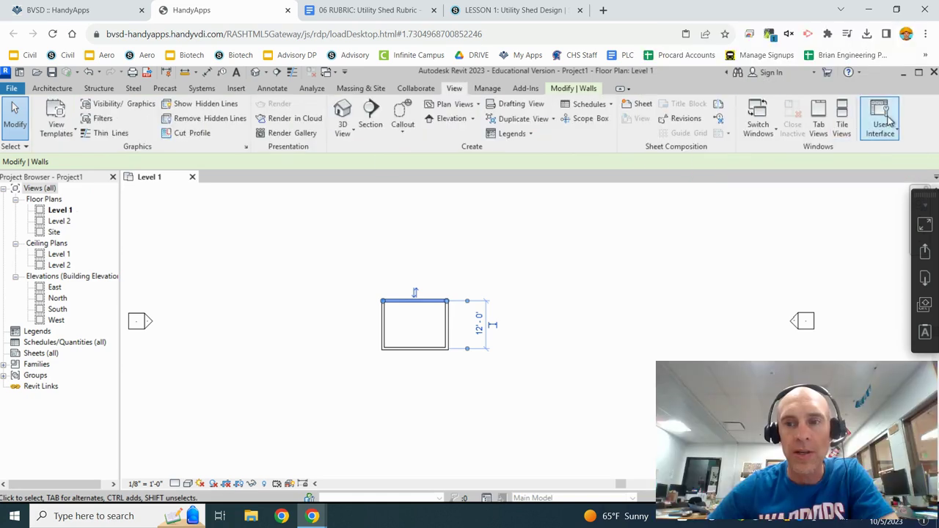
{"action": "left_click", "coordinate": [881, 117]}
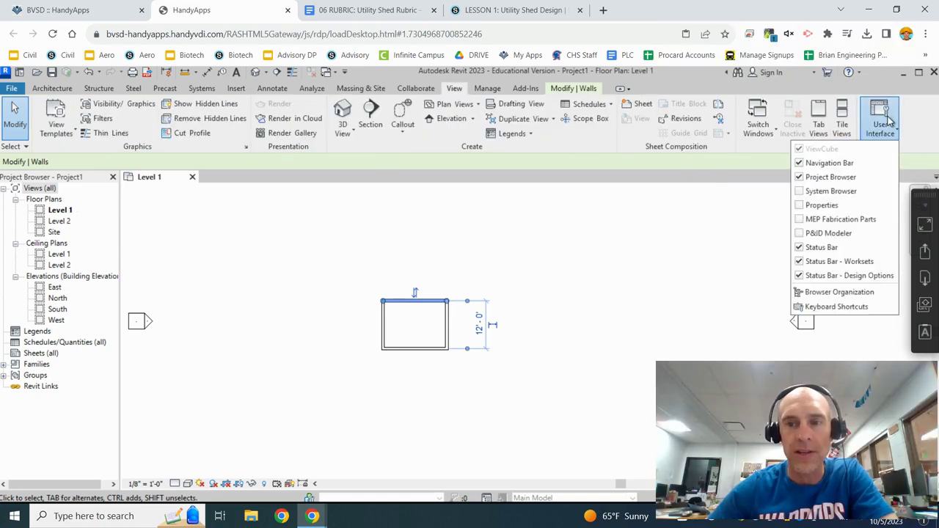
{"action": "left_click", "coordinate": [822, 205]}
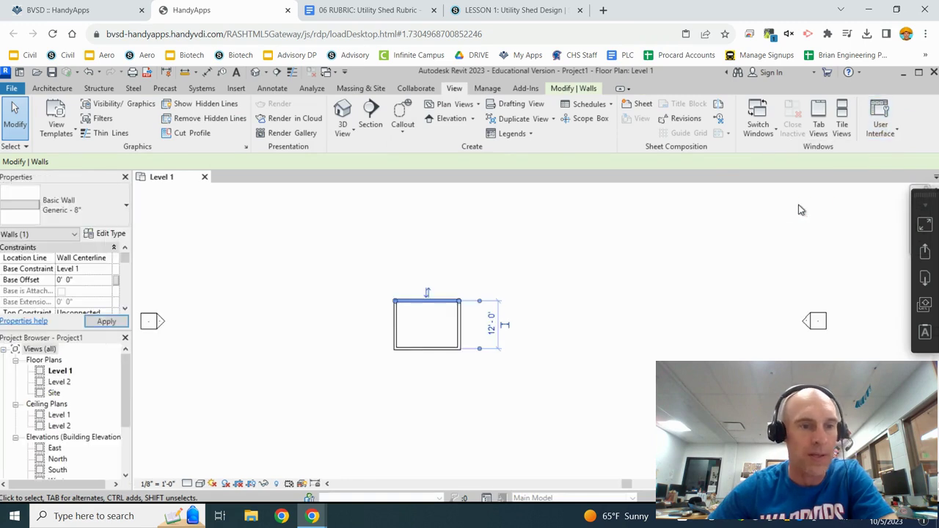
Step: Duplicate the upper wall's Generic - 8" type as a new wall type named Shed Wall
{"action": "left_click", "coordinate": [169, 259]}
{"action": "left_click", "coordinate": [419, 306]}
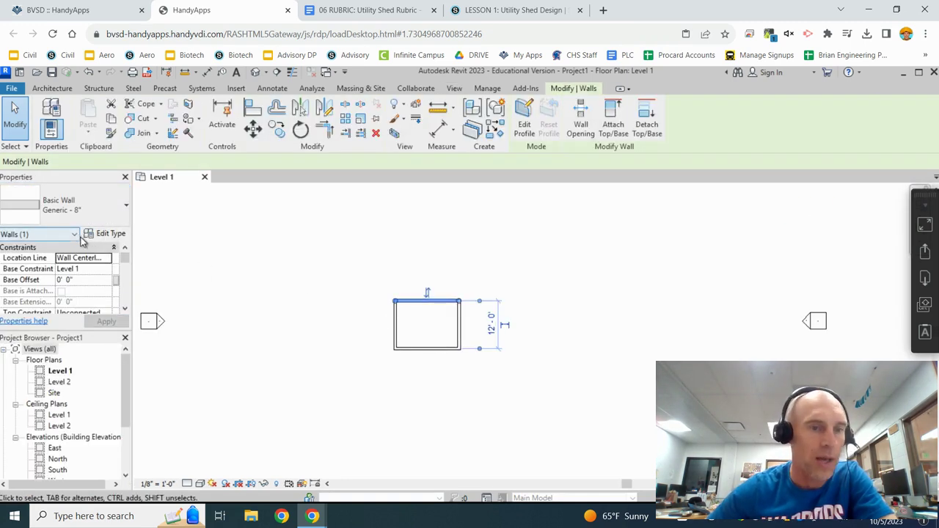
{"action": "left_click", "coordinate": [96, 238]}
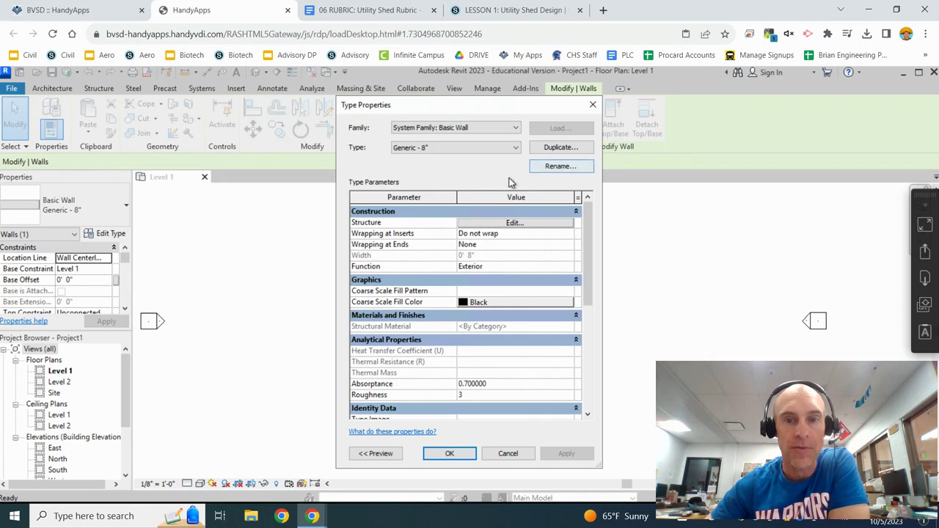
{"action": "left_click", "coordinate": [560, 147]}
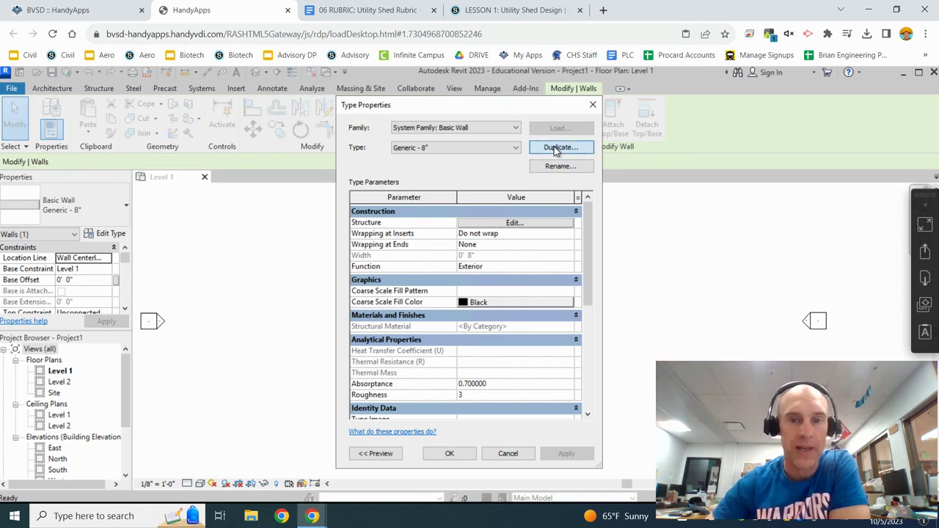
{"action": "type", "text": "Shed Wall"}
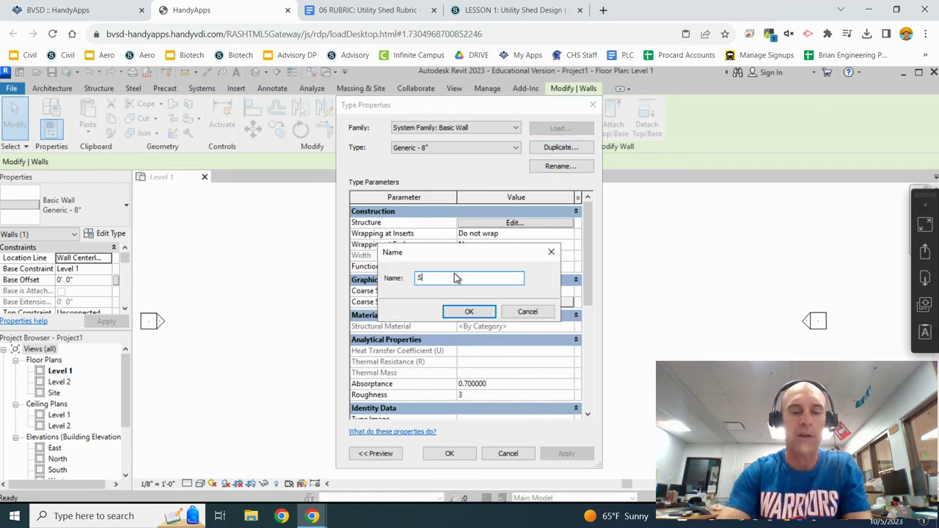
{"action": "left_click", "coordinate": [451, 313]}
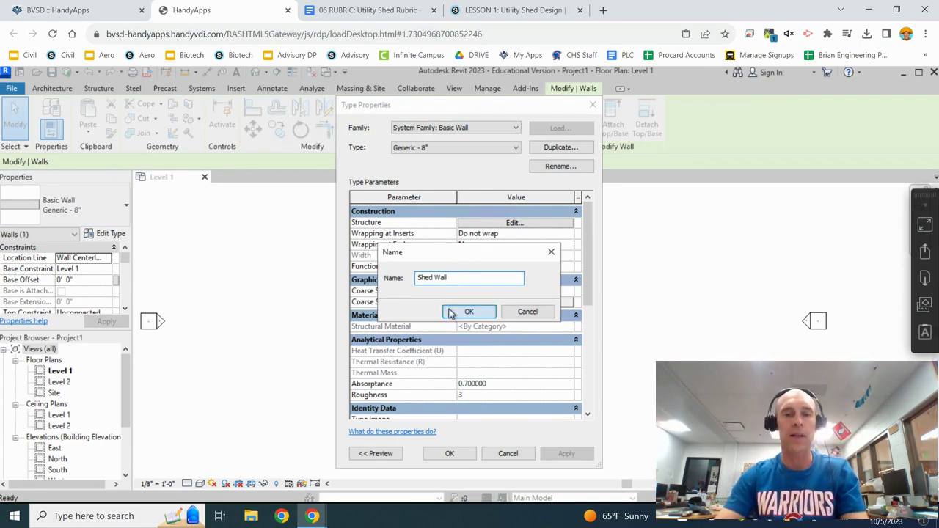
Step: Open the Shed Wall structure for editing, check the wall construction in the rubric document, and insert three new layers above the existing structure layer
{"action": "left_click", "coordinate": [513, 224]}
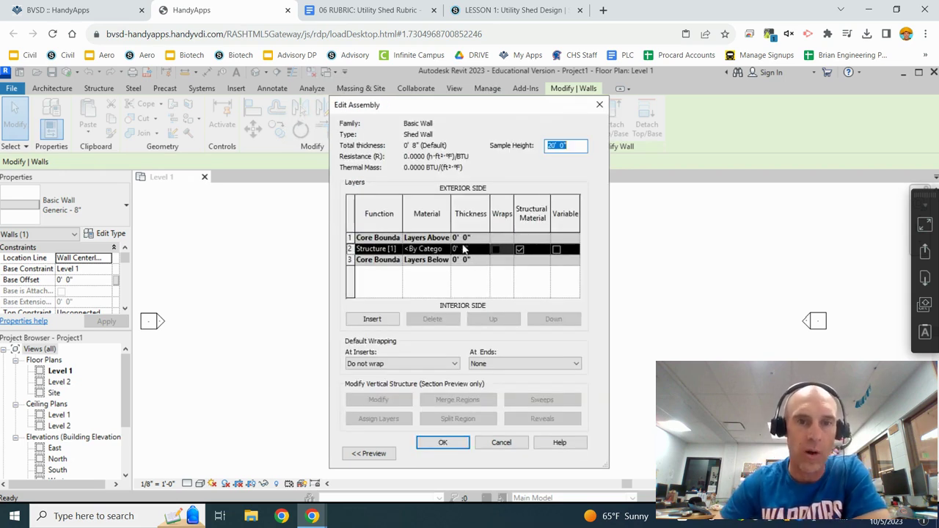
{"action": "left_click", "coordinate": [364, 11]}
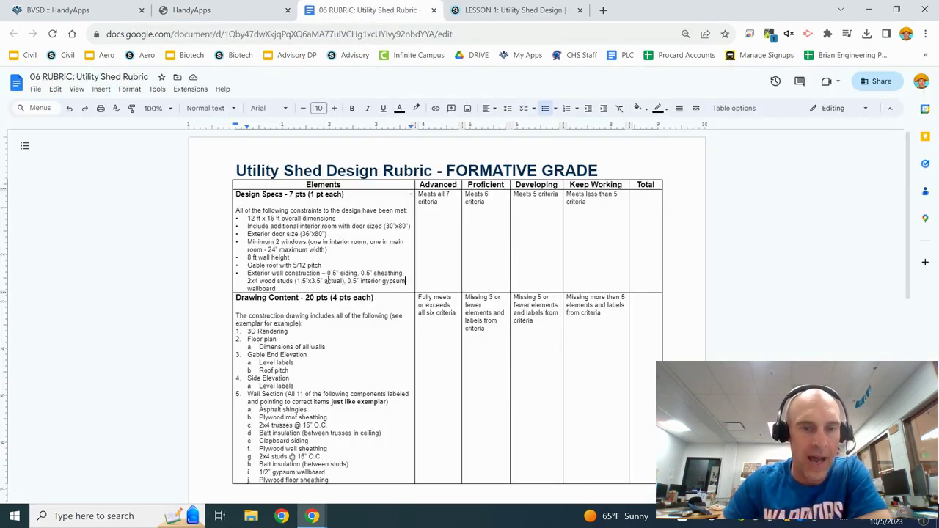
{"action": "left_click", "coordinate": [211, 9]}
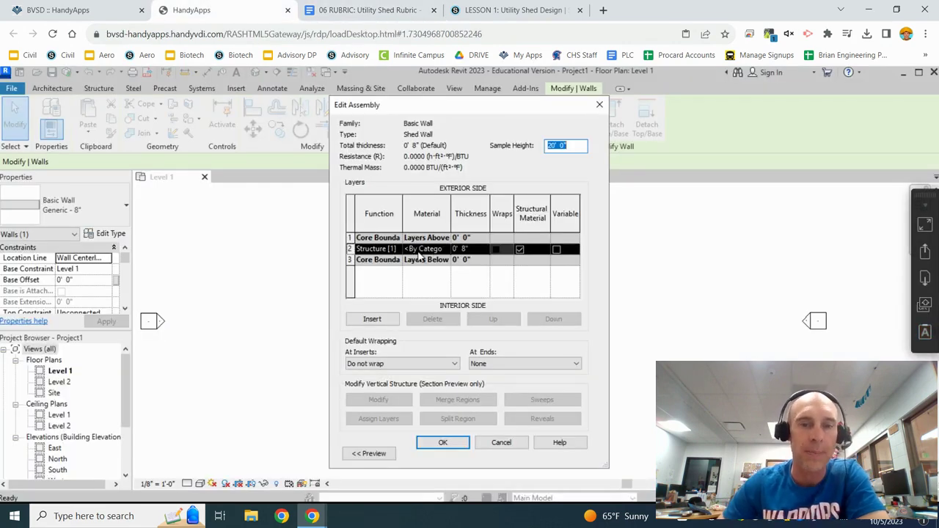
{"action": "left_click", "coordinate": [411, 250]}
{"action": "left_click", "coordinate": [368, 249]}
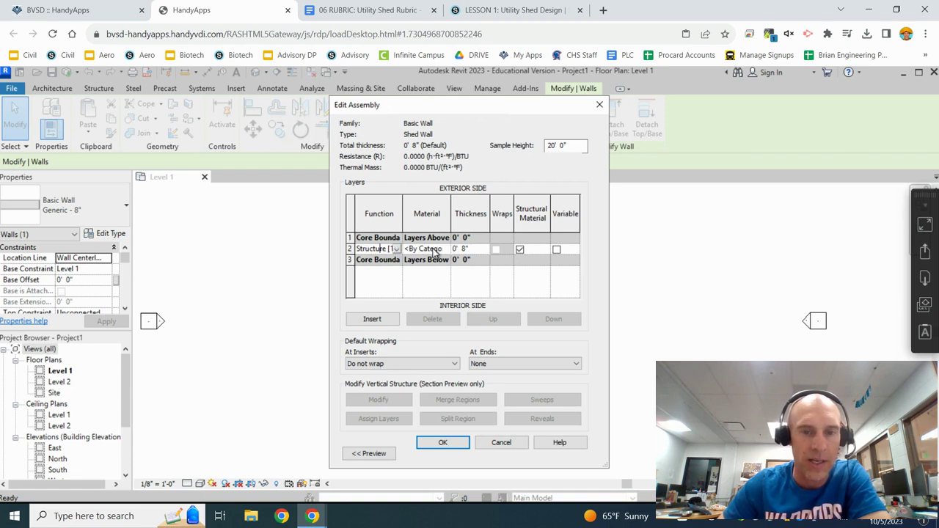
{"action": "left_click", "coordinate": [372, 319]}
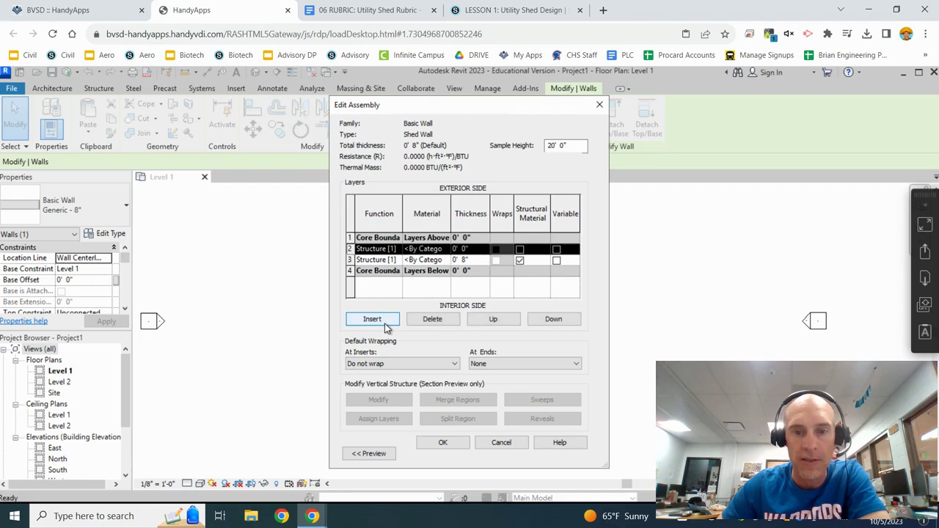
{"action": "left_click", "coordinate": [386, 325]}
{"action": "left_click", "coordinate": [385, 325]}
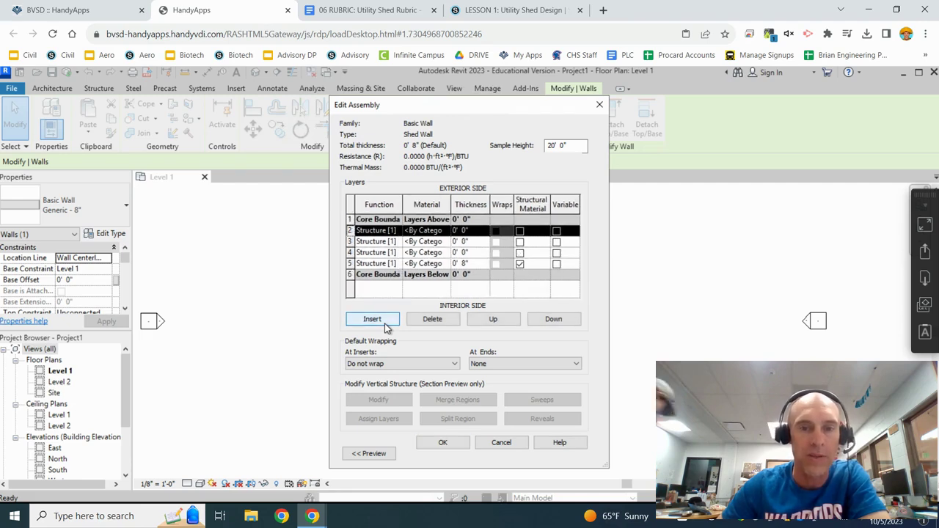
Step: Check the siding thickness in the rubric document, and set the outermost layer (row 2) to 0.5" thick in Revit
{"action": "left_click", "coordinate": [369, 8]}
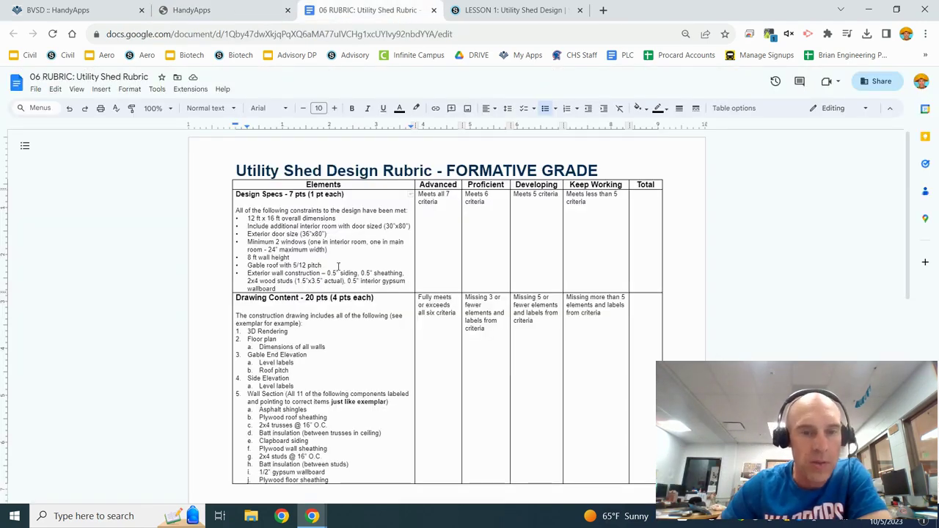
{"action": "left_click", "coordinate": [242, 9]}
{"action": "left_click", "coordinate": [463, 230]}
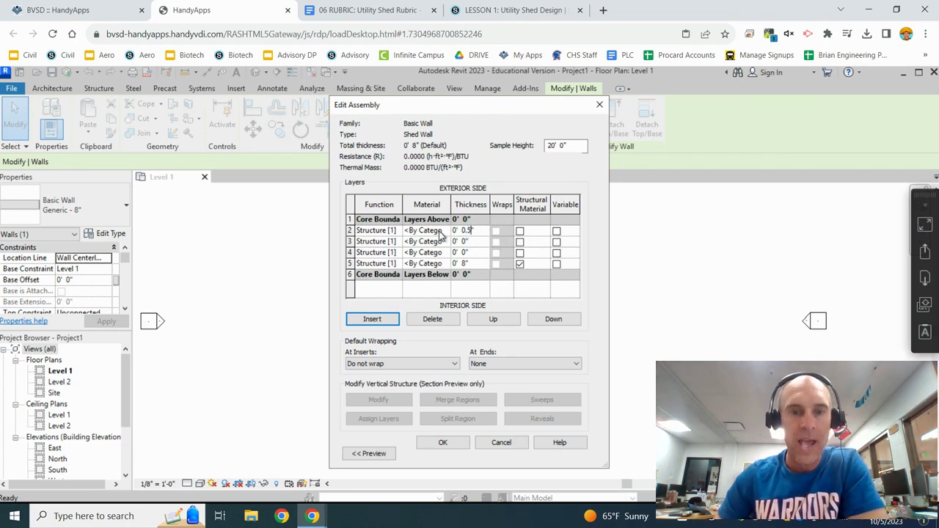
{"action": "key", "text": "Return"}
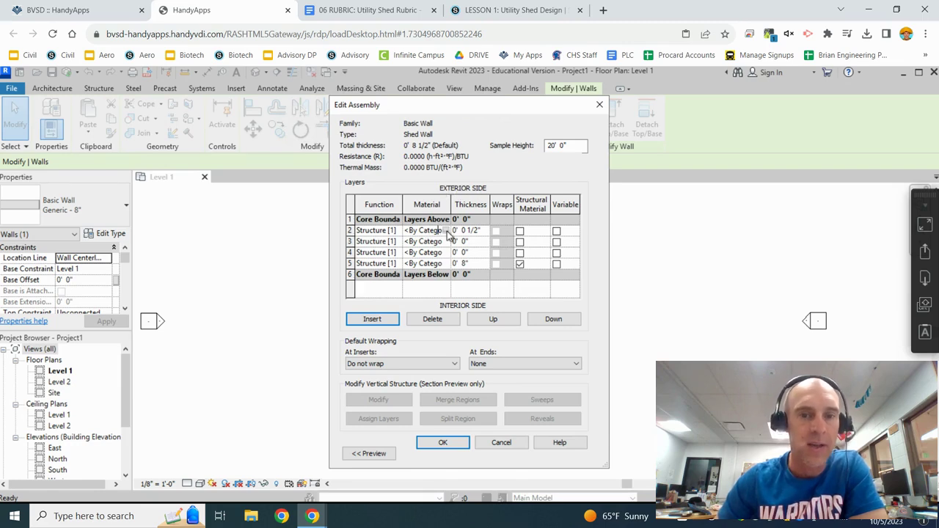
Step: Search the materials for "clapboard siding", add Siding, Clapboard from the AEC library to the project, and assign it to the row 2 layer
{"action": "left_click", "coordinate": [445, 231]}
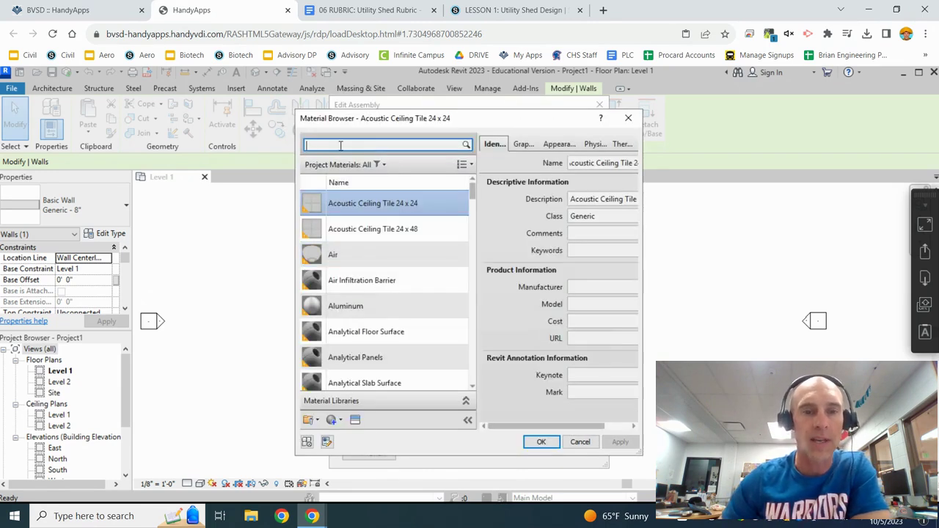
{"action": "left_click", "coordinate": [340, 145]}
{"action": "type", "text": "clap"}
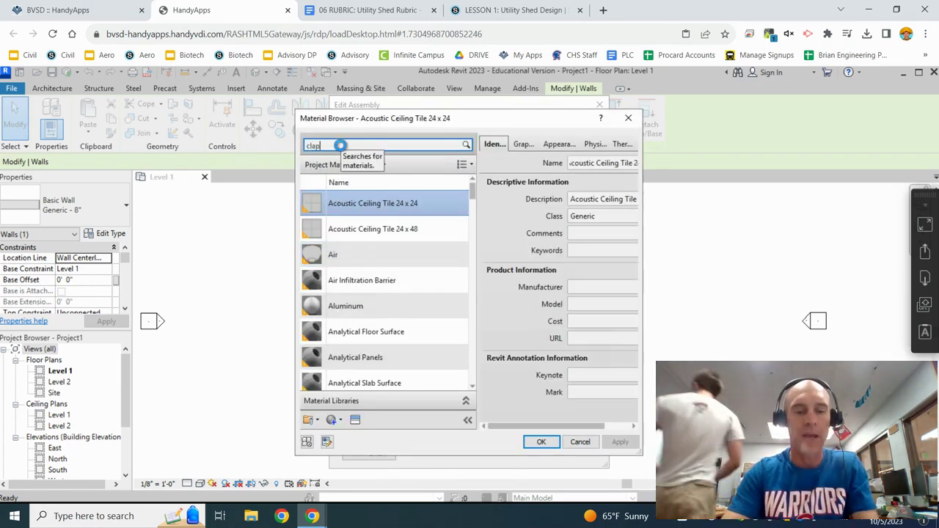
{"action": "type", "text": "board siding"}
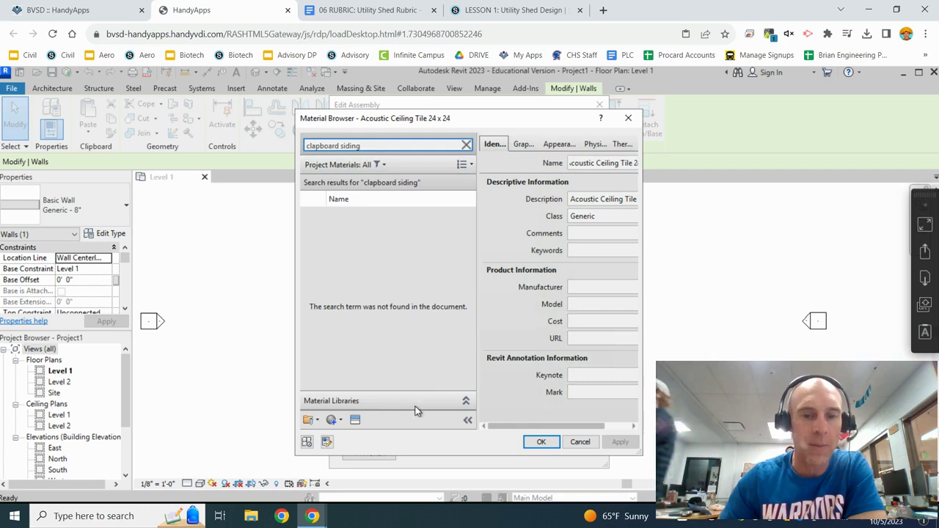
{"action": "left_click", "coordinate": [467, 400]}
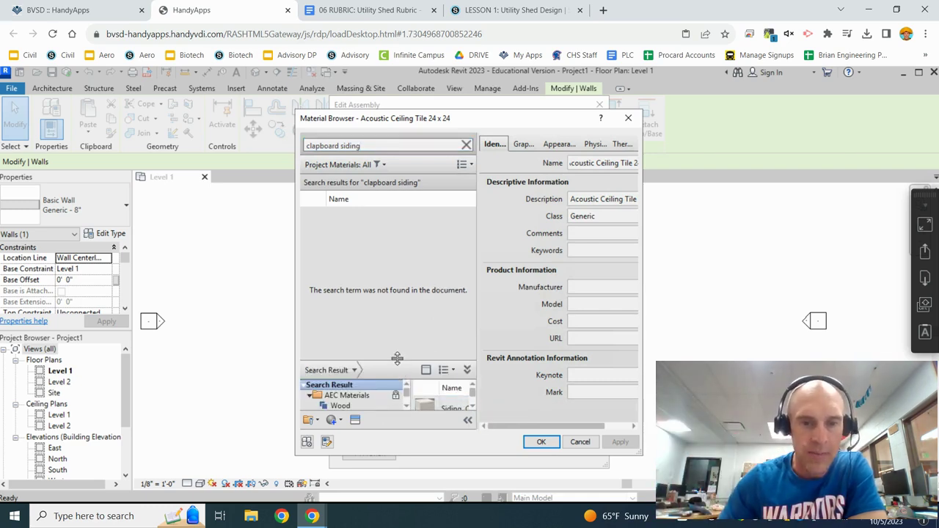
{"action": "left_click_drag", "start_coordinate": [397, 358], "coordinate": [397, 298]}
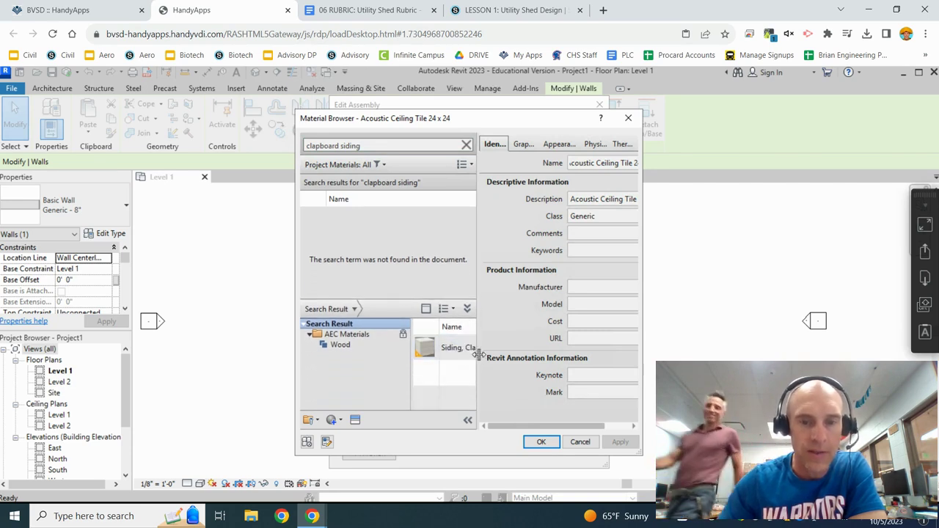
{"action": "left_click_drag", "start_coordinate": [480, 355], "coordinate": [513, 354]}
{"action": "mouse_move", "coordinate": [457, 358]}
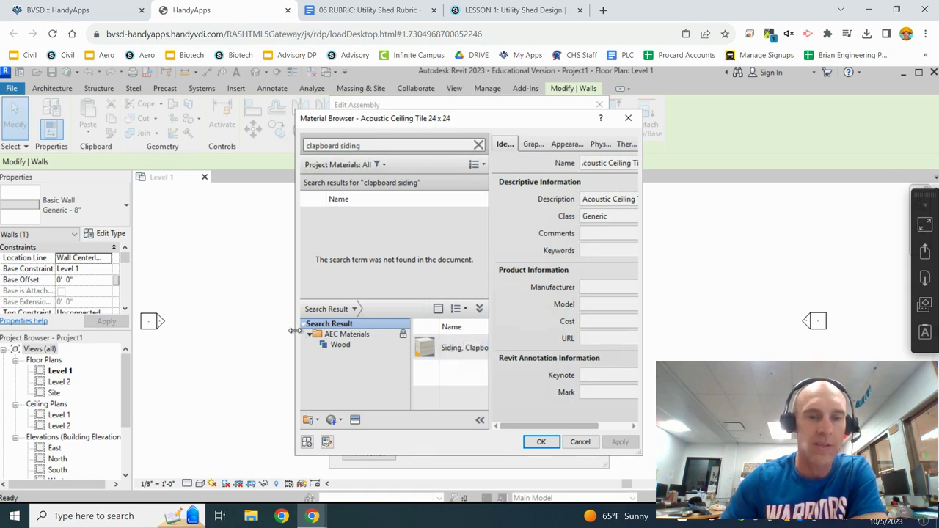
{"action": "left_click_drag", "start_coordinate": [293, 331], "coordinate": [176, 331]}
{"action": "mouse_move", "coordinate": [374, 356]}
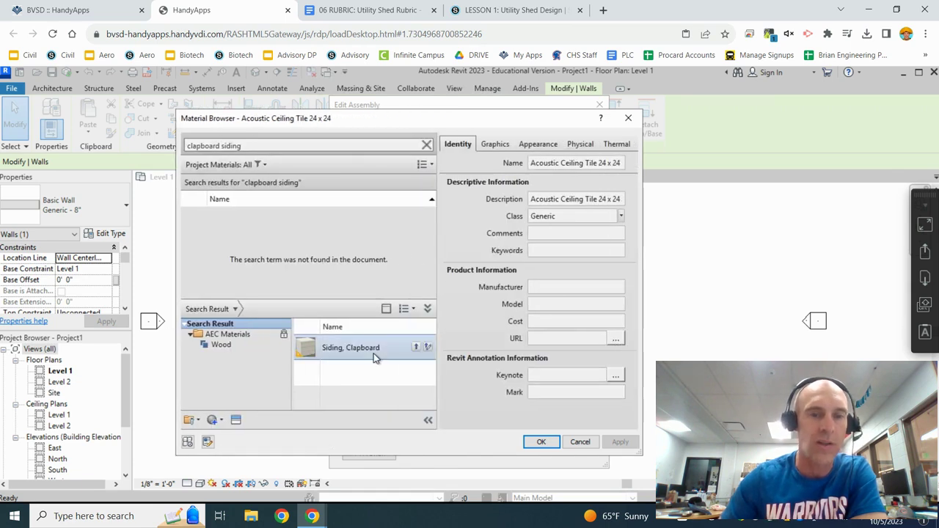
{"action": "left_click", "coordinate": [415, 348]}
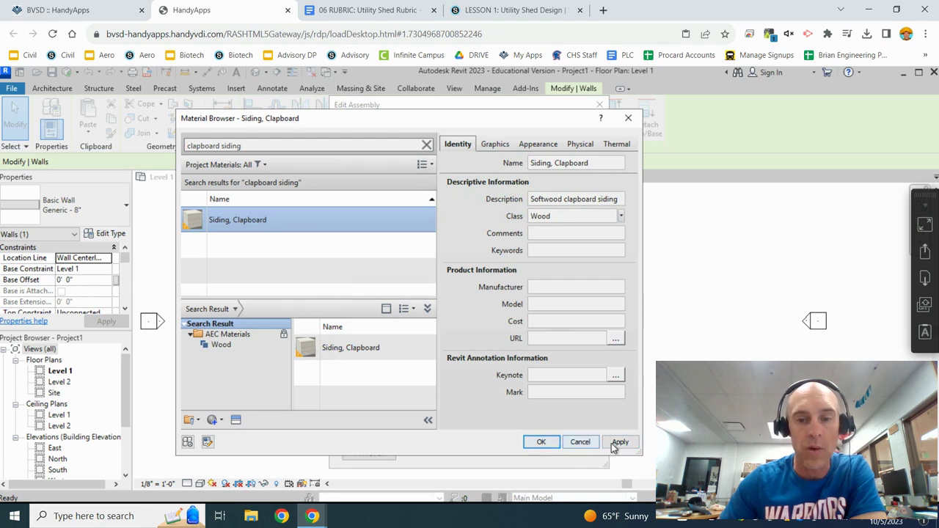
{"action": "left_click", "coordinate": [541, 443]}
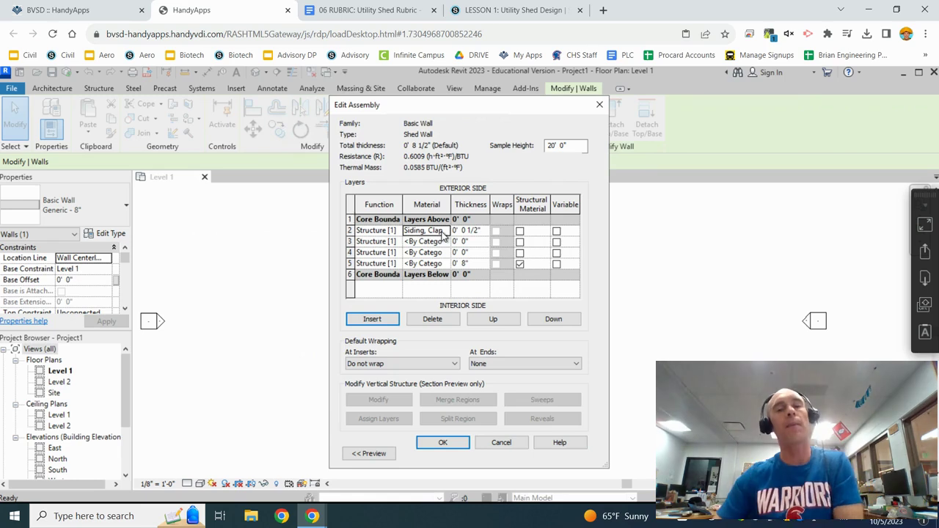
Step: Check the sheathing in the rubric document, then assign Plywood, Sheathing to the row 3 layer in Revit with a thickness of 0.5"
{"action": "left_click", "coordinate": [367, 10]}
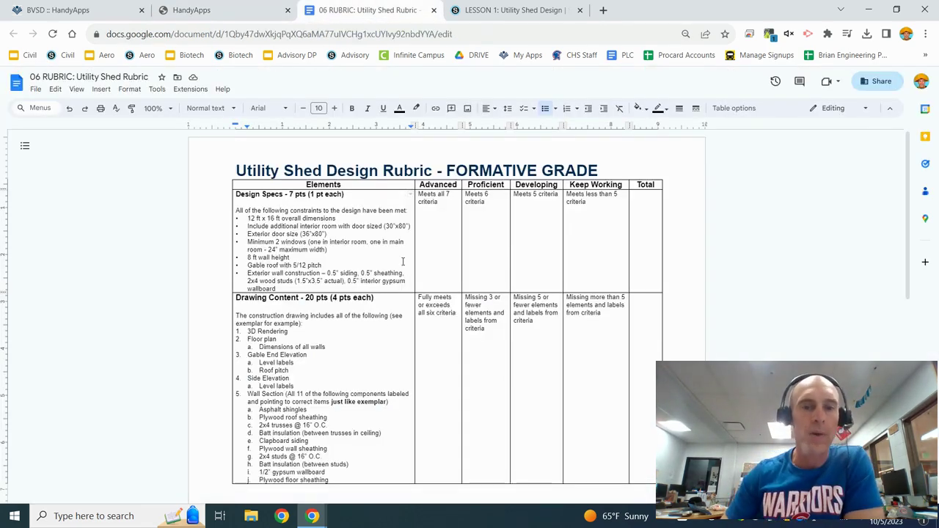
{"action": "left_click", "coordinate": [271, 9]}
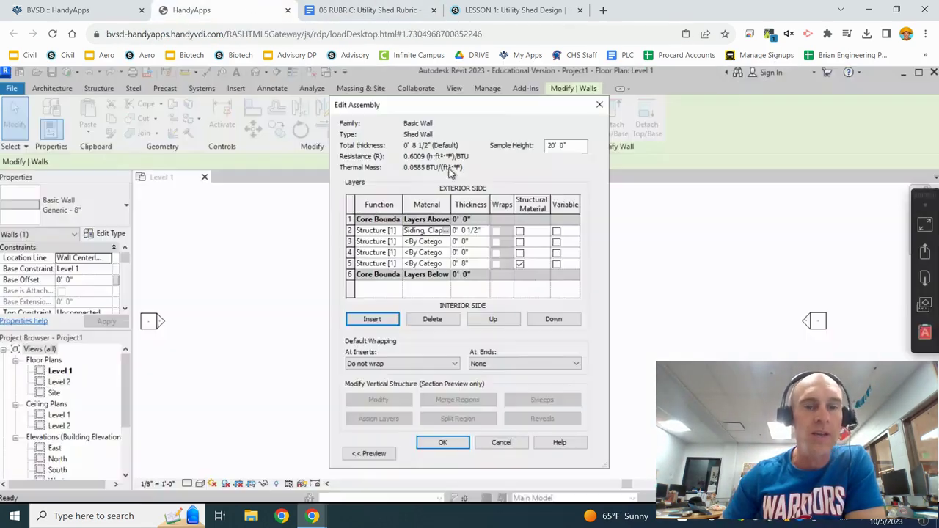
{"action": "left_click", "coordinate": [449, 231]}
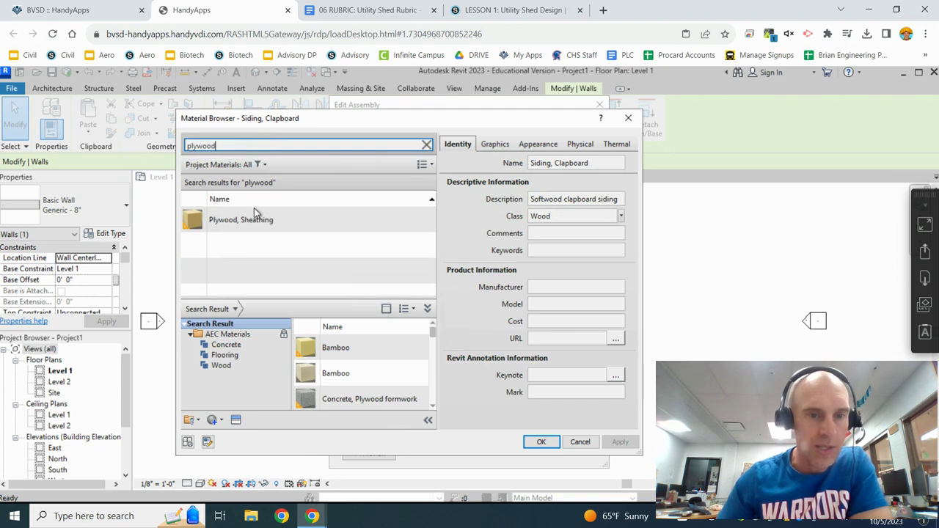
{"action": "left_click", "coordinate": [253, 215]}
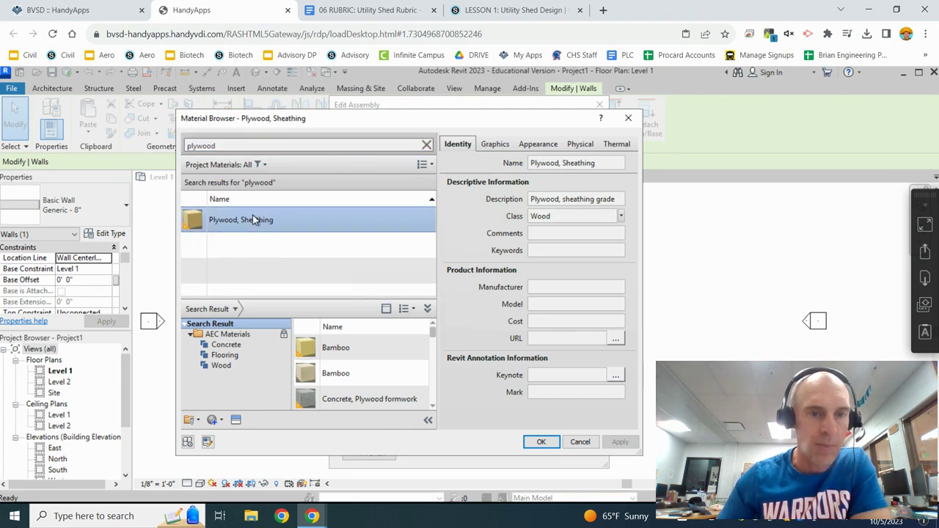
{"action": "left_click", "coordinate": [543, 443]}
{"action": "left_click", "coordinate": [465, 242]}
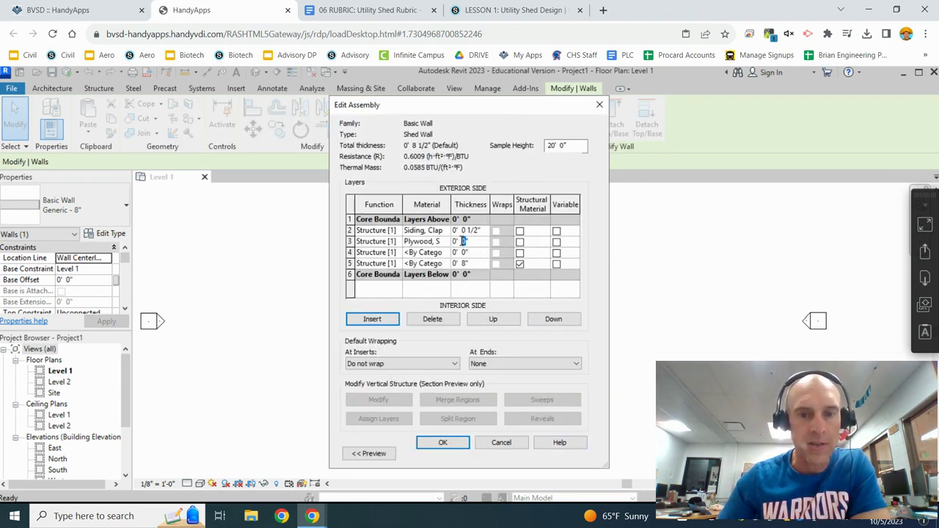
{"action": "type", "text": "0.5"}
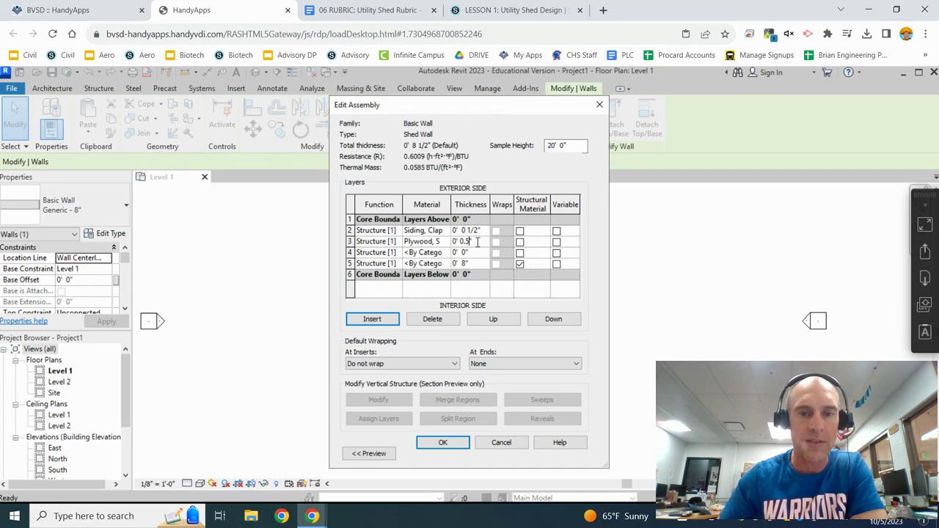
{"action": "left_click", "coordinate": [480, 253]}
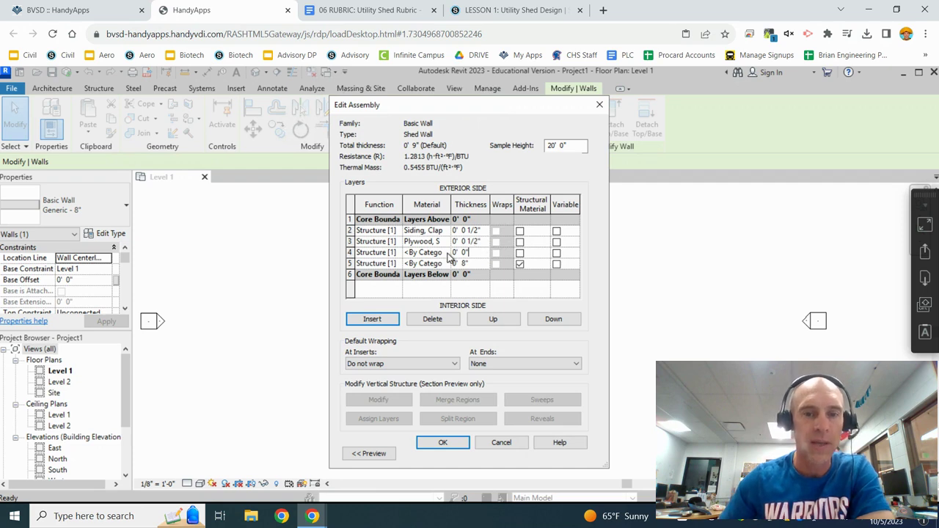
Step: Check the actual 2x4 stud depth in the rubric document, then set the row 4 layer's thickness to 3.5" in Revit
{"action": "left_click", "coordinate": [367, 9]}
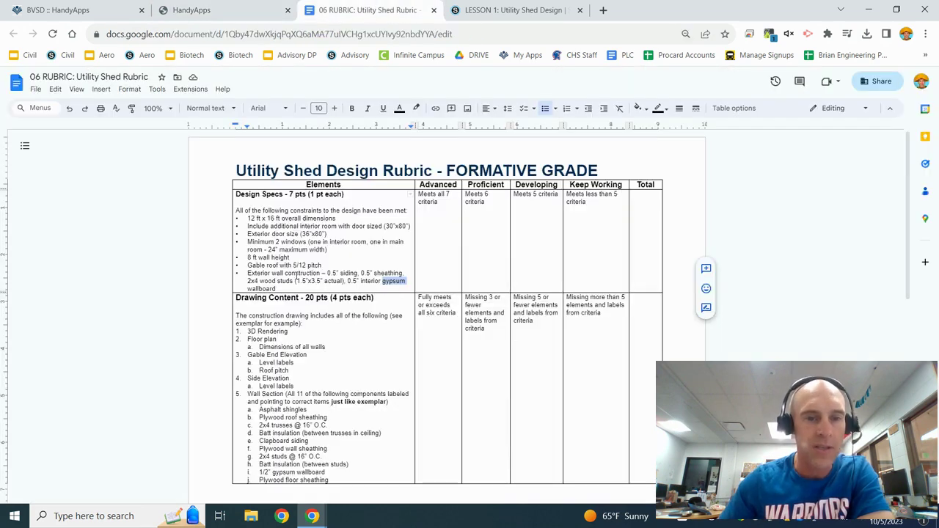
{"action": "left_click_drag", "start_coordinate": [311, 282], "coordinate": [336, 282]}
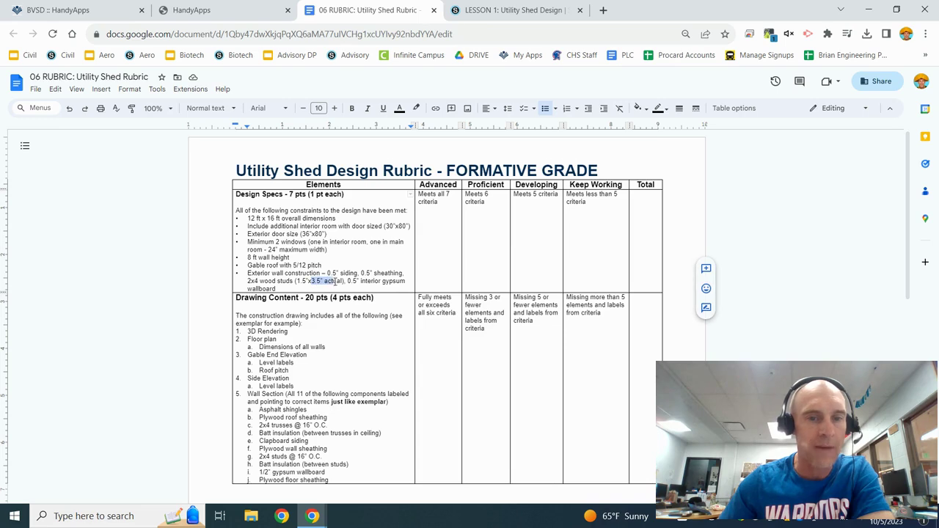
{"action": "left_click", "coordinate": [220, 9]}
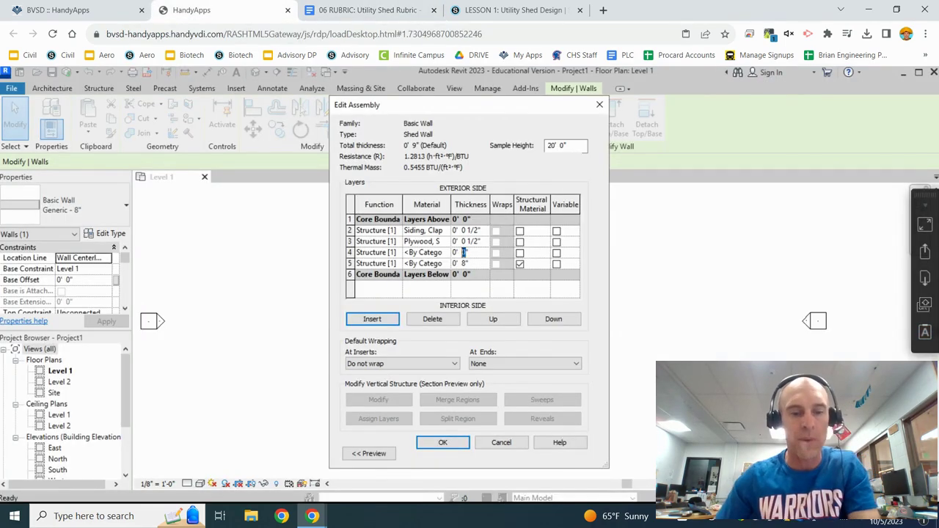
Step: Search the materials for "wood", add the generic Wood material from the AEC library to the project, and assign it to the row 4 layer
{"action": "left_click", "coordinate": [450, 254]}
{"action": "left_click", "coordinate": [446, 252]}
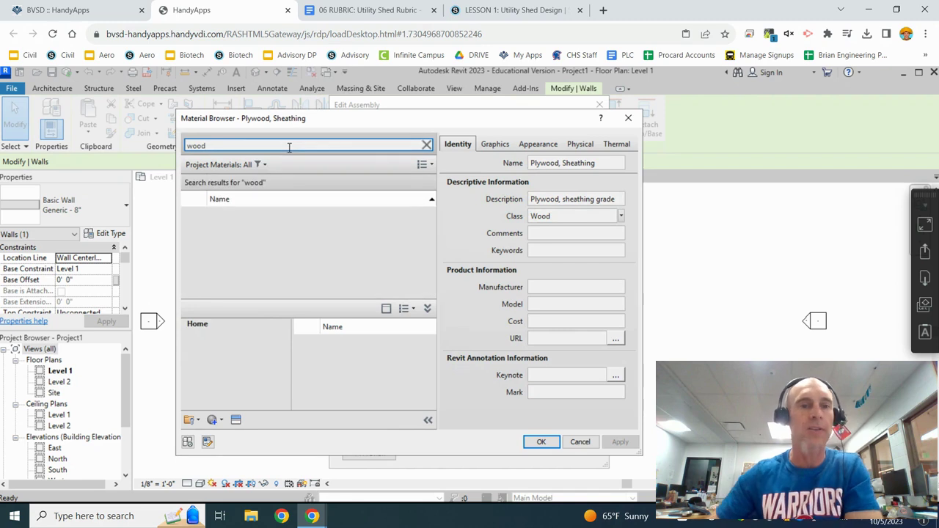
{"action": "left_click", "coordinate": [224, 222]}
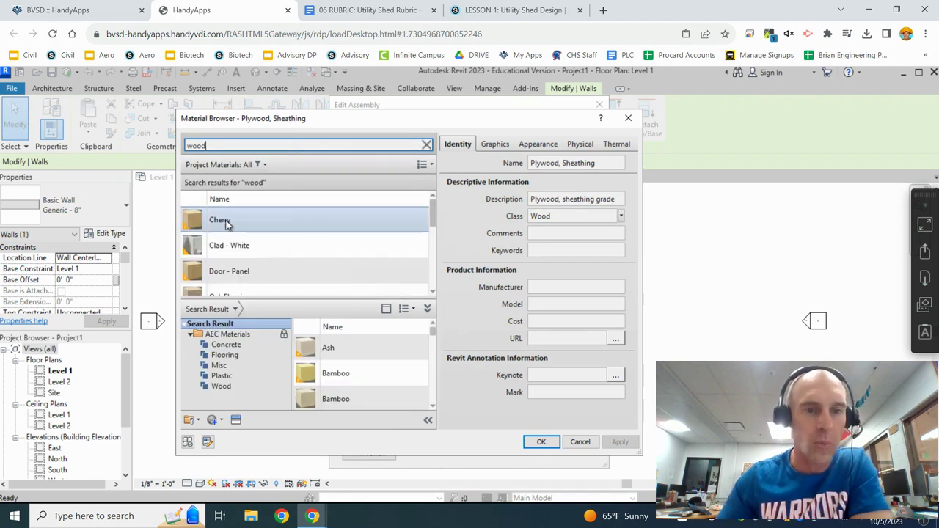
{"action": "scroll", "coordinate": [227, 223], "scroll_direction": "down", "scroll_amount": 5}
{"action": "left_click", "coordinate": [264, 286]}
{"action": "scroll", "coordinate": [348, 360], "scroll_direction": "down", "scroll_amount": 10}
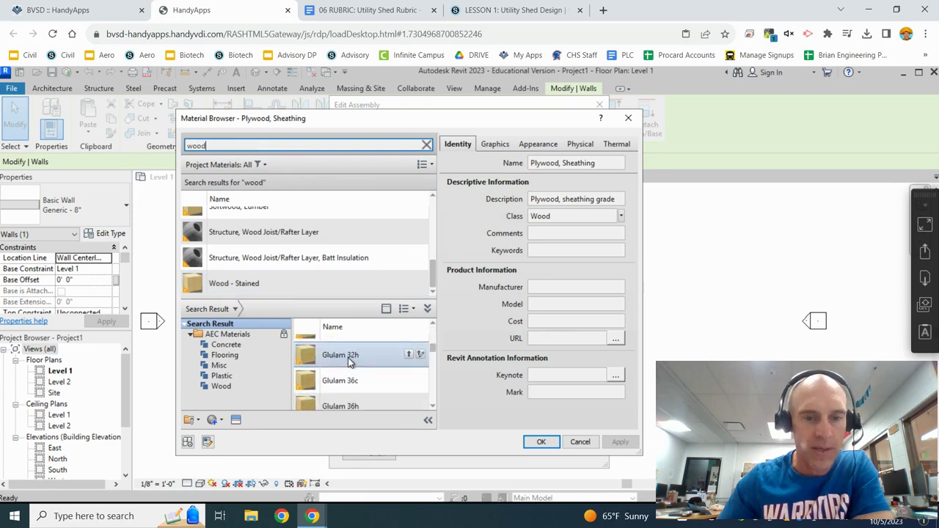
{"action": "scroll", "coordinate": [348, 362], "scroll_direction": "down", "scroll_amount": 6}
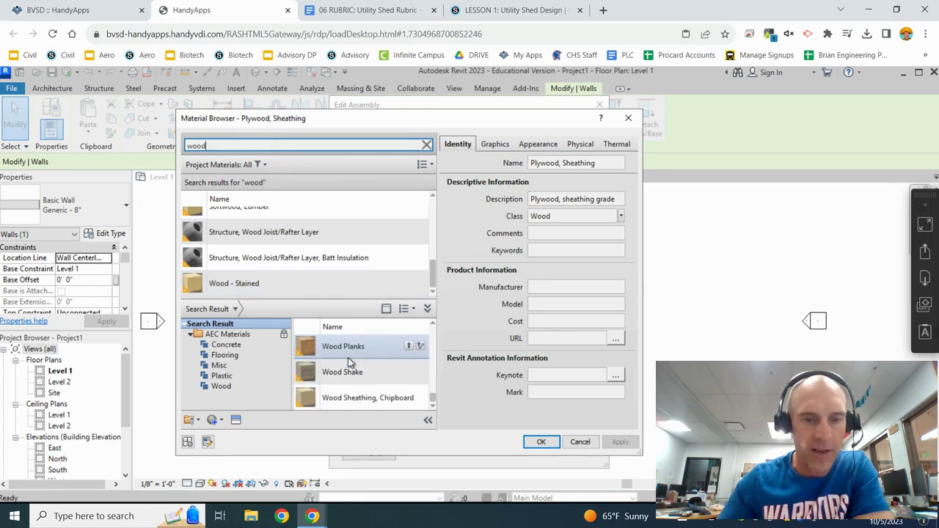
{"action": "scroll", "coordinate": [349, 367], "scroll_direction": "up", "scroll_amount": 1}
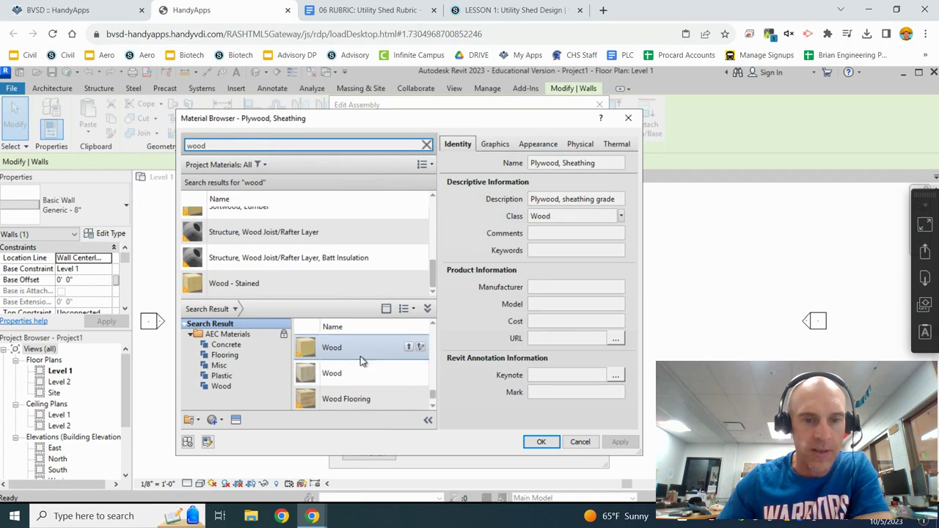
{"action": "left_click", "coordinate": [408, 374]}
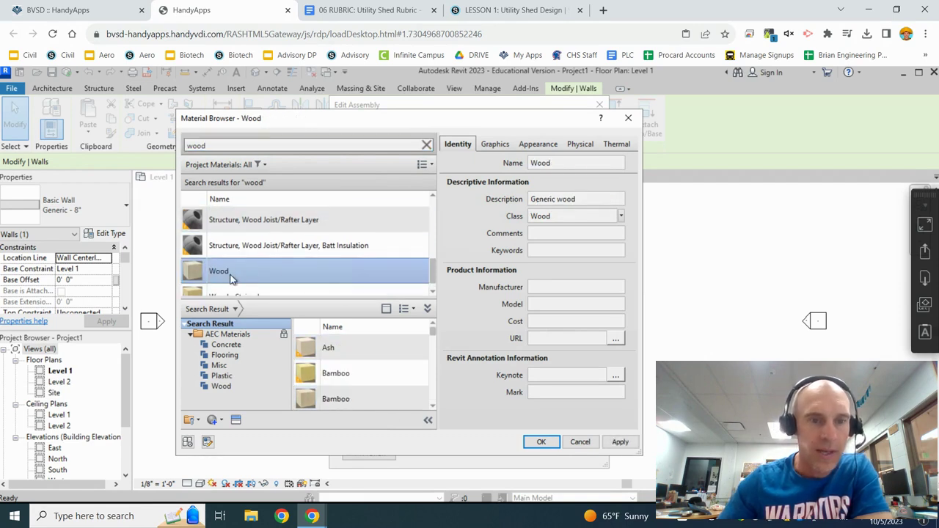
{"action": "left_click", "coordinate": [541, 442]}
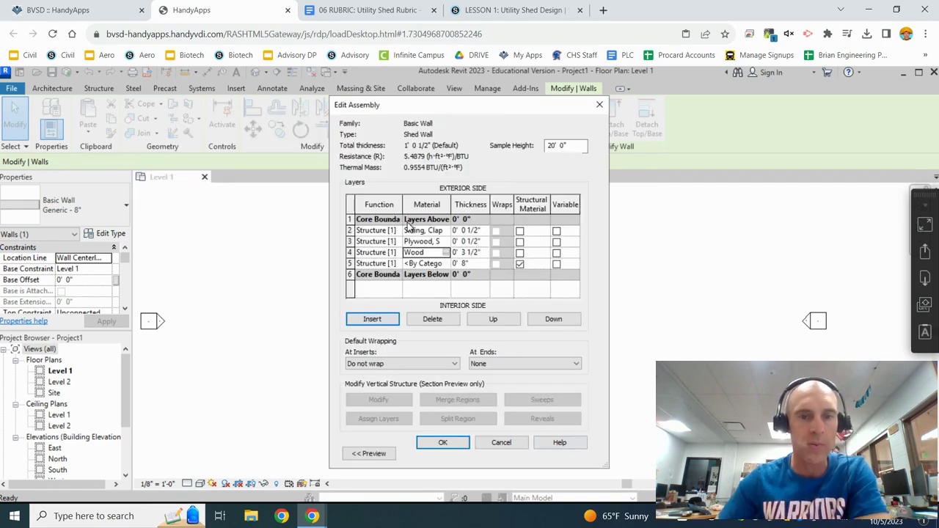
Step: Check the interior wallboard specification in the rubric document, then set the row 5 layer's thickness to 0.5" in Revit
{"action": "left_click", "coordinate": [359, 9]}
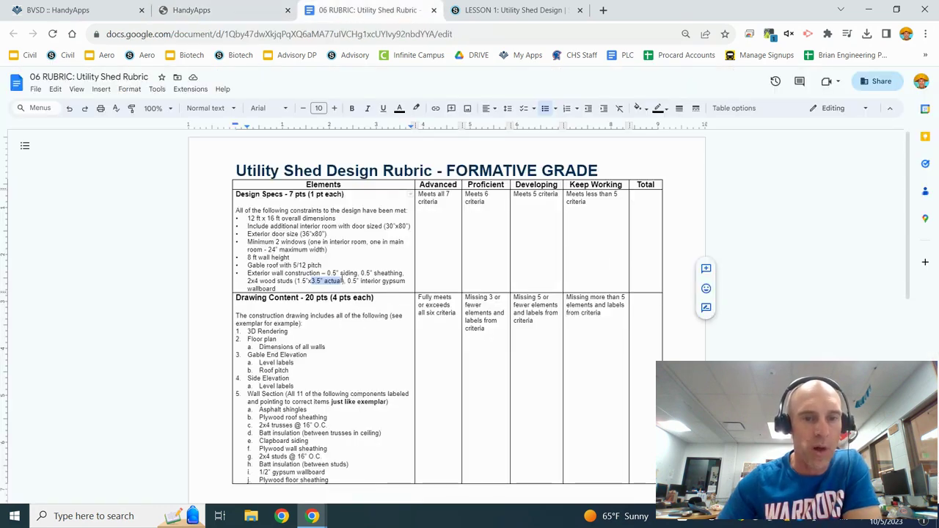
{"action": "left_click", "coordinate": [253, 8]}
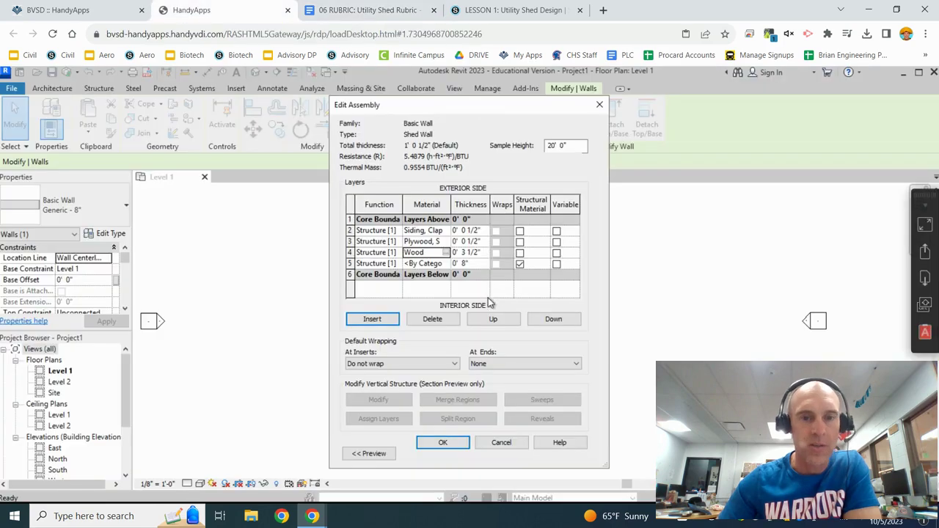
{"action": "left_click", "coordinate": [472, 263]}
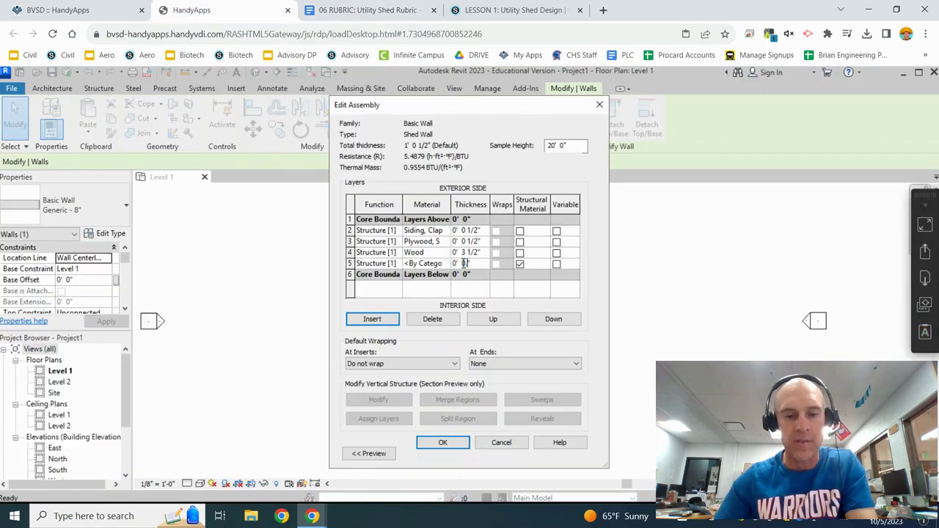
Step: Search the materials for "gyp", assign Gypsum Wall Board to the row 5 layer, and accept the Shed Wall structure and type properties
{"action": "left_click", "coordinate": [439, 266]}
{"action": "left_click", "coordinate": [447, 264]}
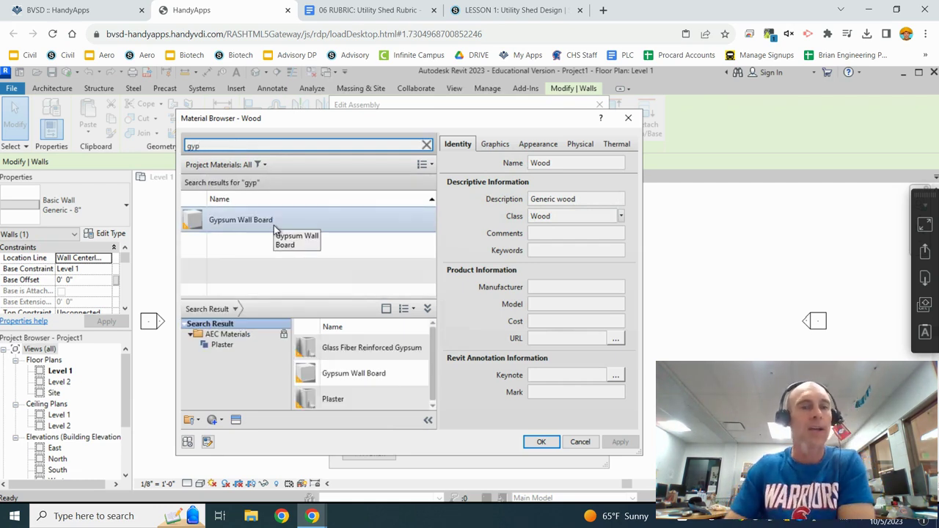
{"action": "left_click", "coordinate": [276, 231]}
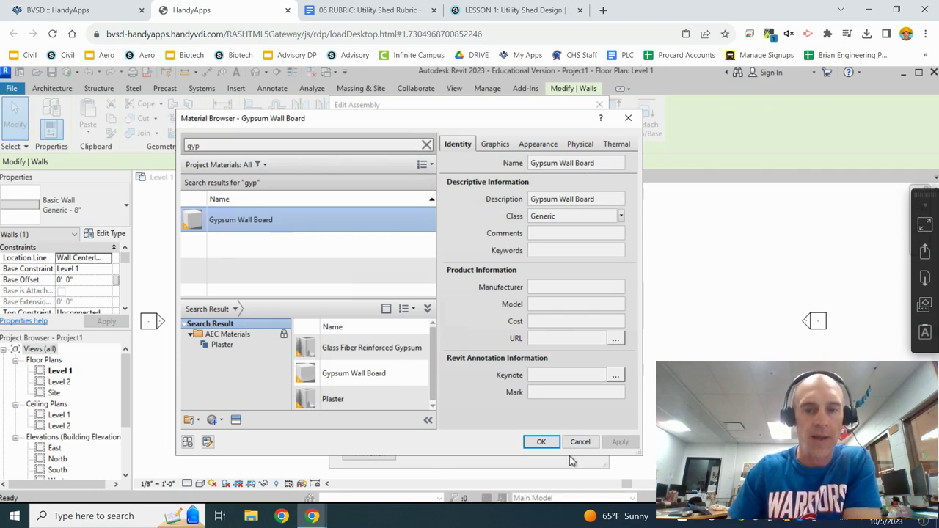
{"action": "left_click", "coordinate": [541, 442]}
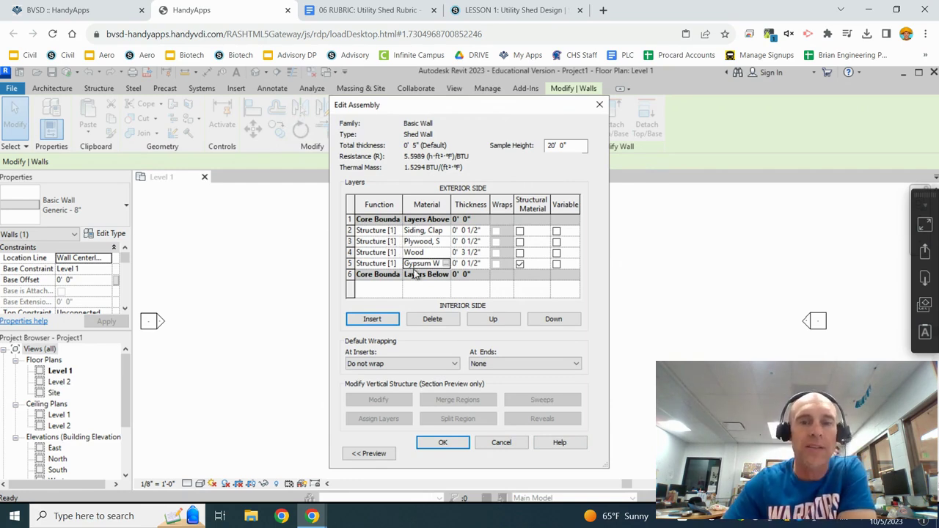
{"action": "left_click", "coordinate": [443, 443]}
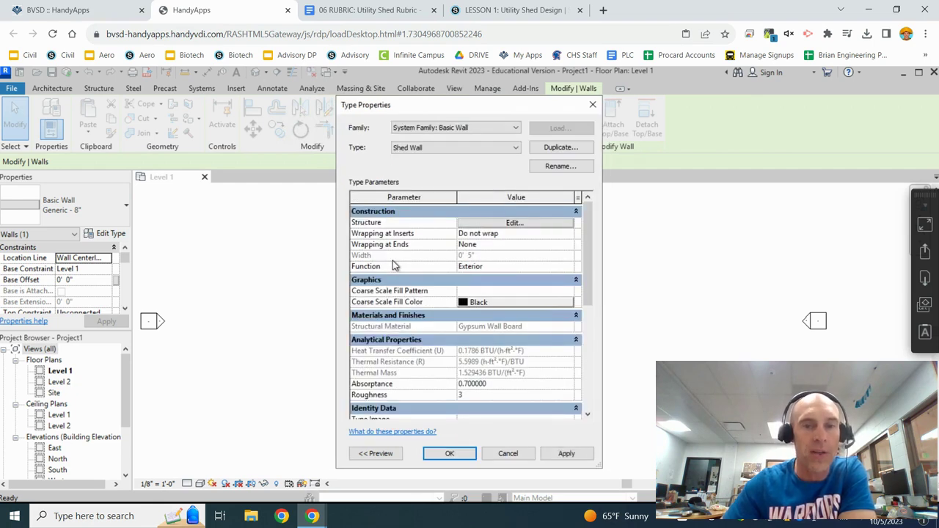
{"action": "left_click", "coordinate": [449, 454]}
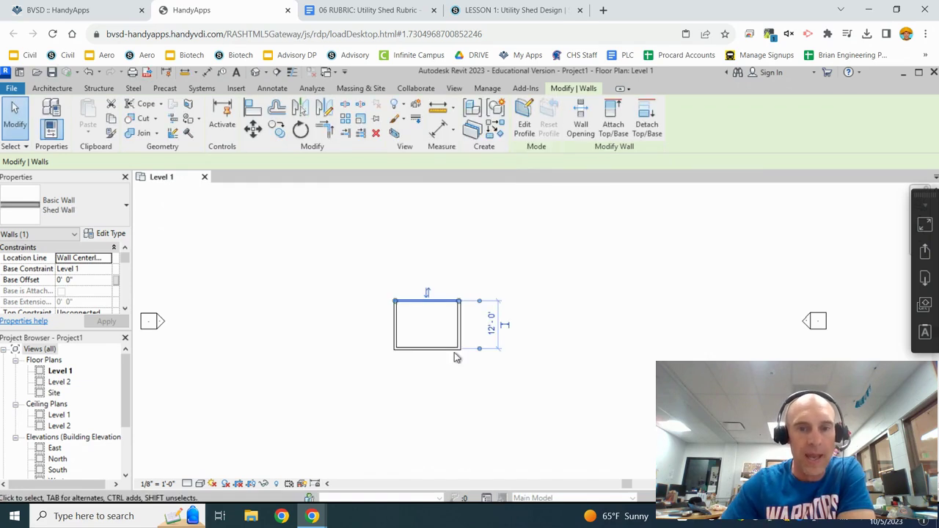
Step: Compare the wall types assigned to the shed's upper and left walls in the Level 1 plan
{"action": "scroll", "coordinate": [436, 310], "scroll_direction": "up", "scroll_amount": 5}
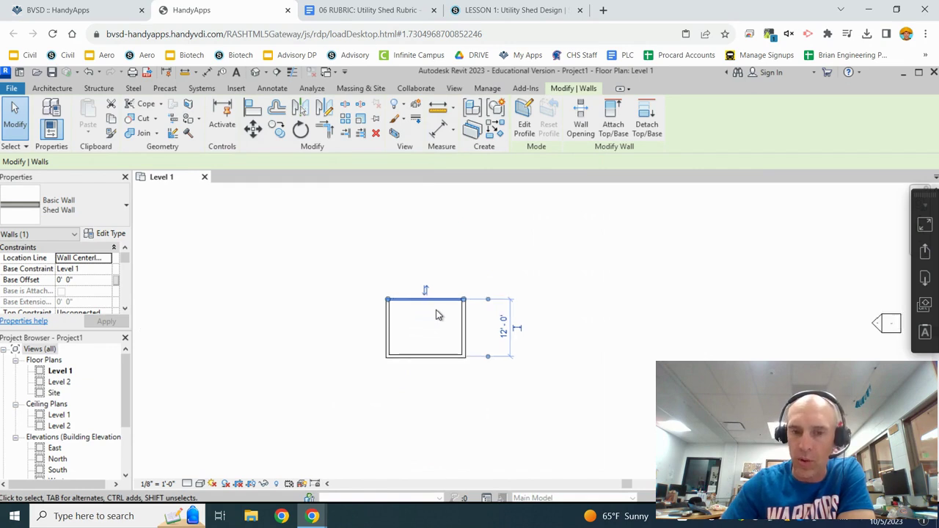
{"action": "left_click", "coordinate": [436, 310]}
{"action": "left_click", "coordinate": [390, 288]}
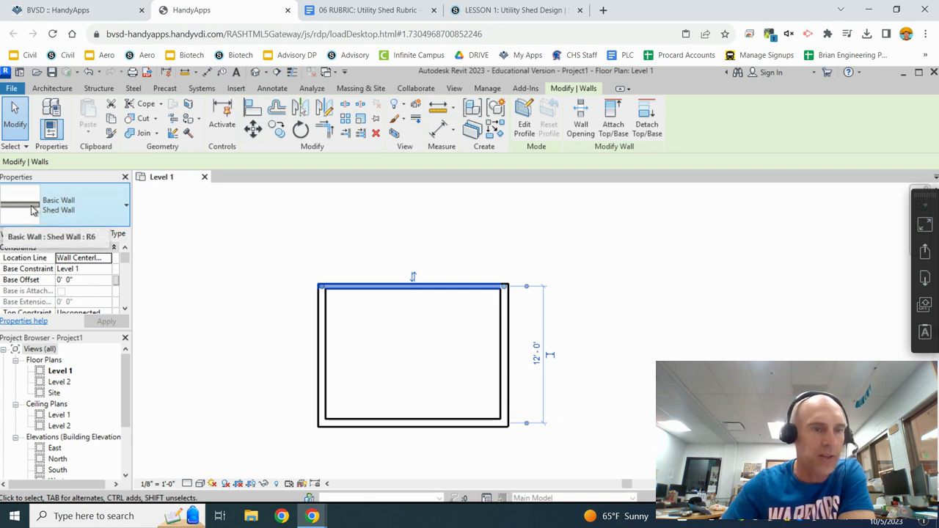
{"action": "left_click", "coordinate": [323, 353]}
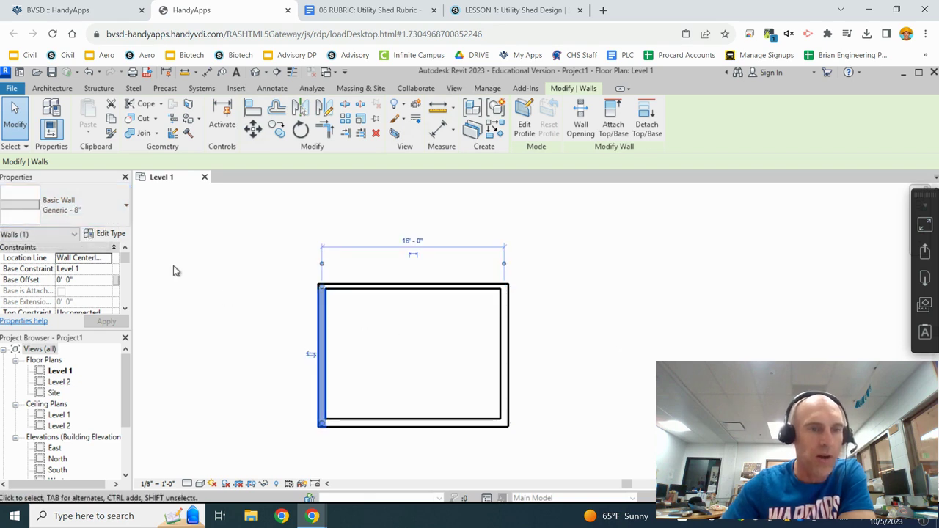
{"action": "left_click", "coordinate": [381, 289]}
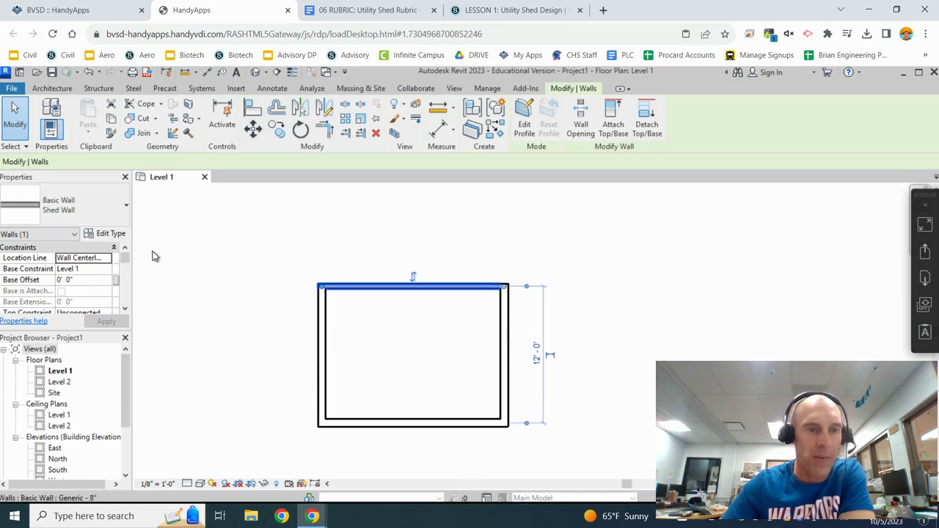
{"action": "left_click", "coordinate": [591, 268]}
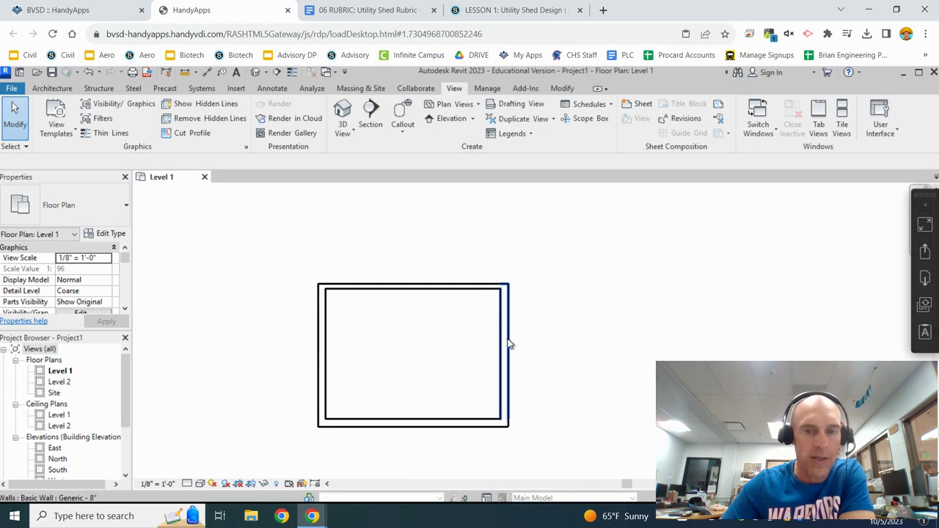
Step: Change the wall type of the right, lower and left shed walls together to Shed Wall
{"action": "left_click", "coordinate": [508, 345]}
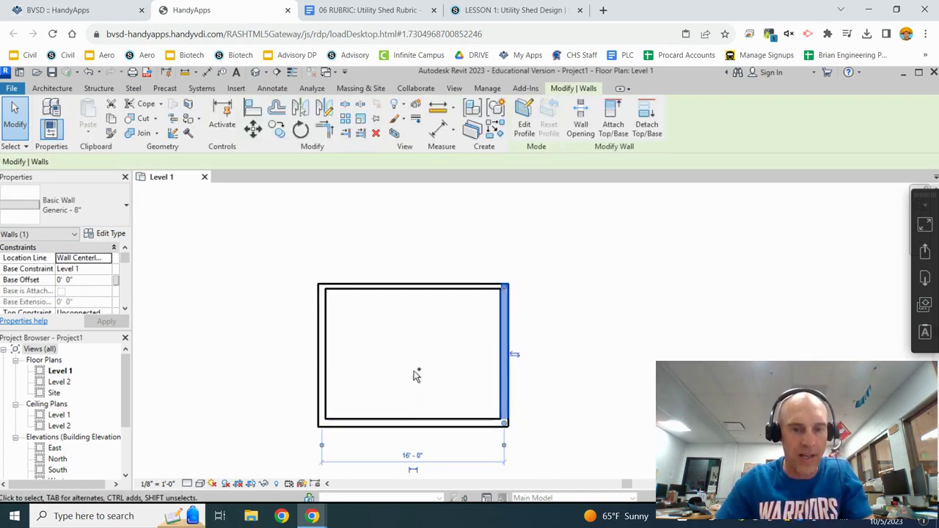
{"action": "left_click", "coordinate": [423, 424], "text": "ctrl"}
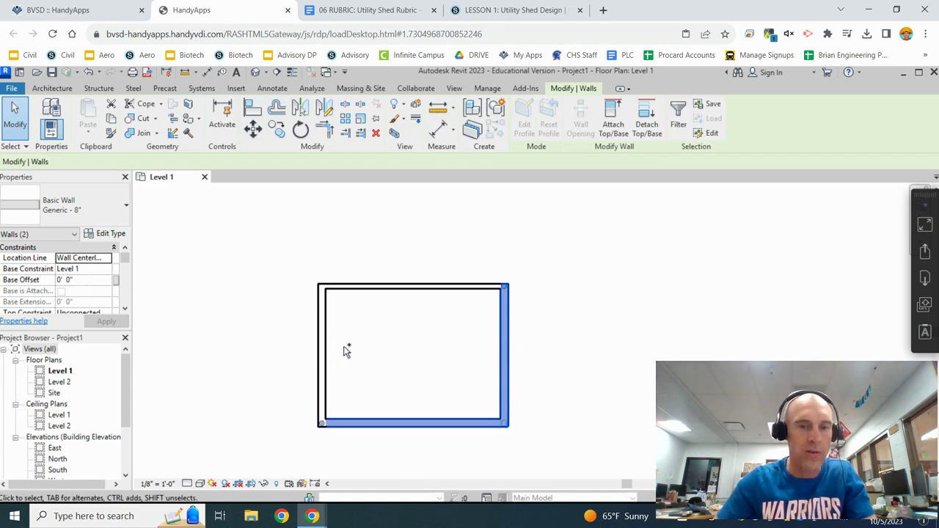
{"action": "left_click", "coordinate": [325, 350], "text": "ctrl"}
{"action": "left_click", "coordinate": [121, 203]}
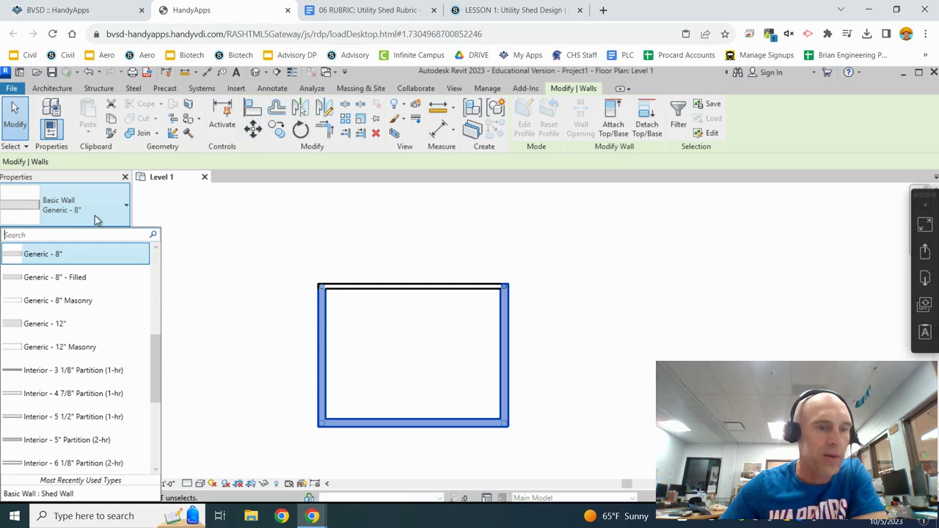
{"action": "scroll", "coordinate": [99, 301], "scroll_direction": "down", "scroll_amount": 4}
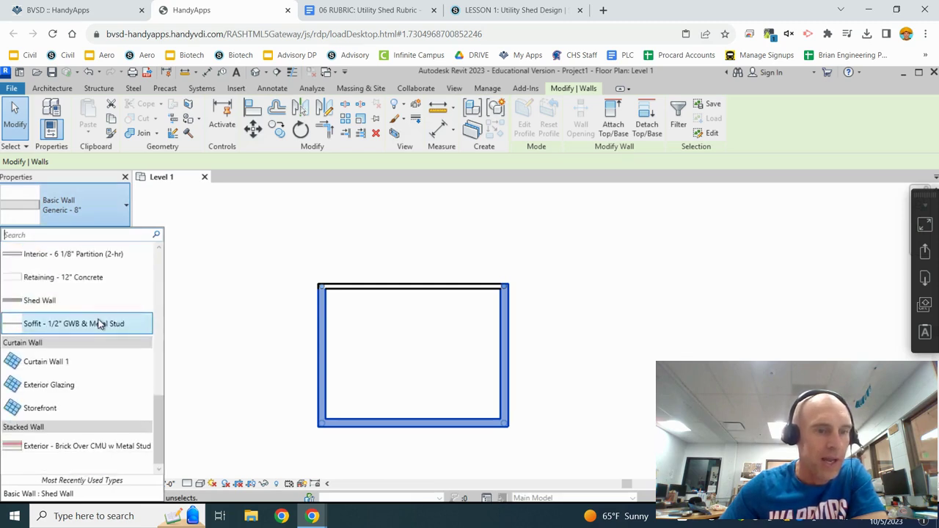
{"action": "left_click", "coordinate": [48, 301]}
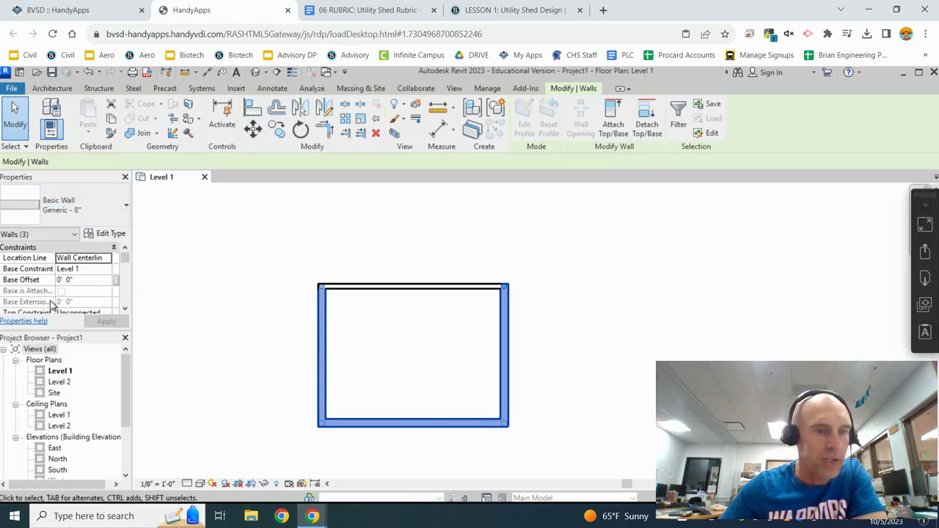
{"action": "left_click", "coordinate": [290, 325]}
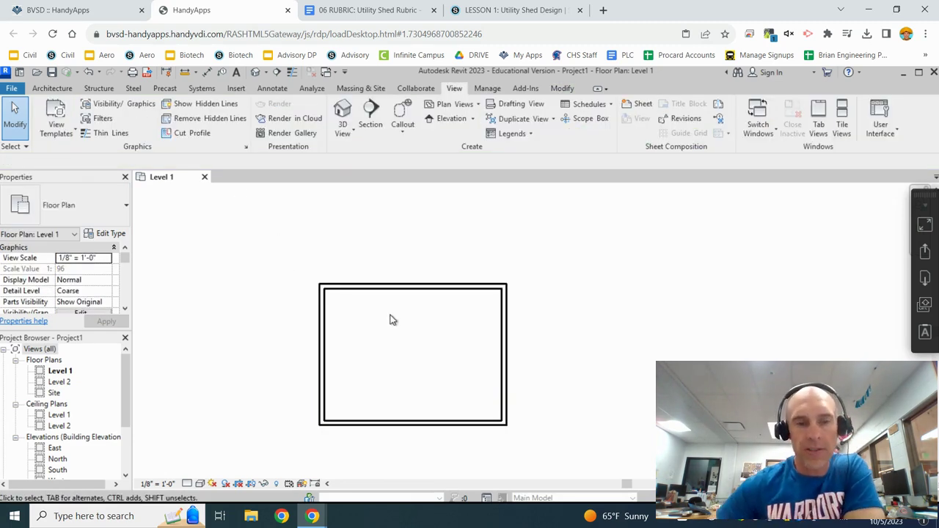
Step: Turn on Thin Lines and set the Level 1 plan's detail level to Fine to inspect the layers of the left wall
{"action": "scroll", "coordinate": [386, 348], "scroll_direction": "up", "scroll_amount": 2}
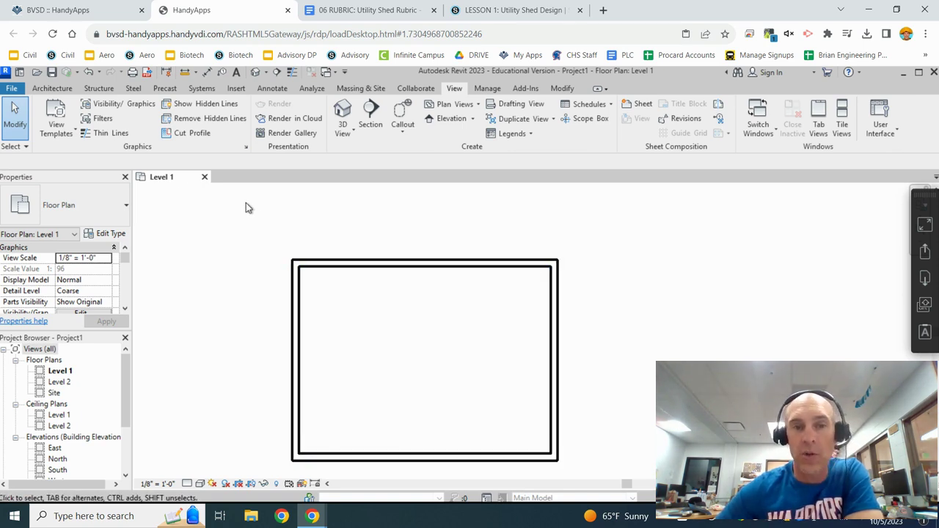
{"action": "left_click", "coordinate": [103, 135]}
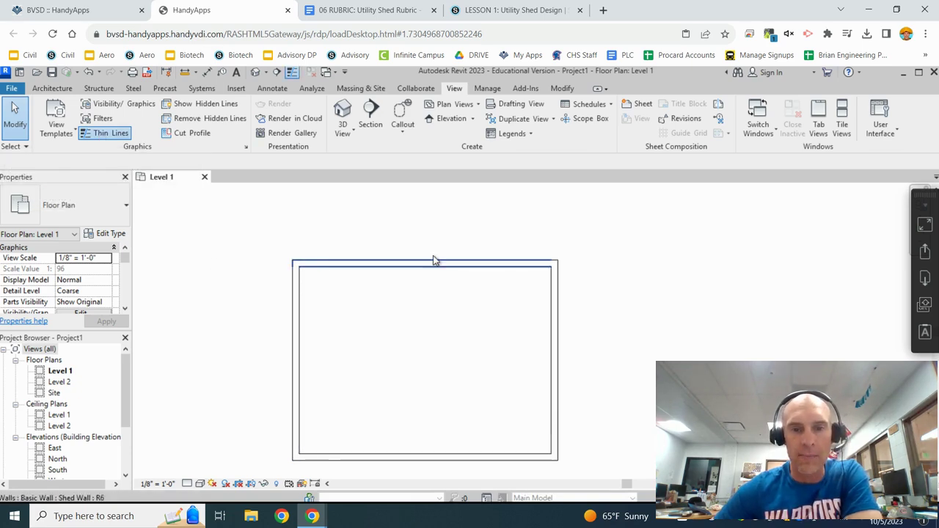
{"action": "middle_click_drag", "start_coordinate": [449, 377], "coordinate": [510, 335]}
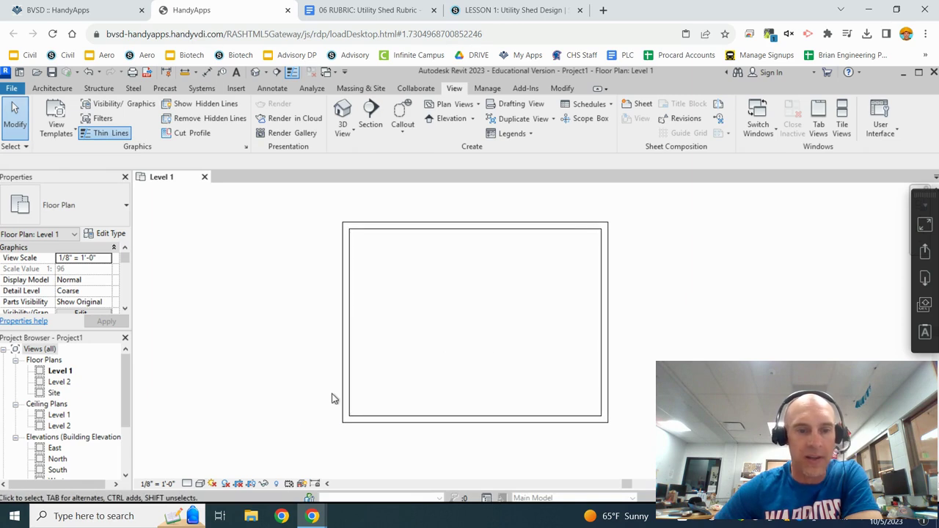
{"action": "left_click", "coordinate": [187, 483]}
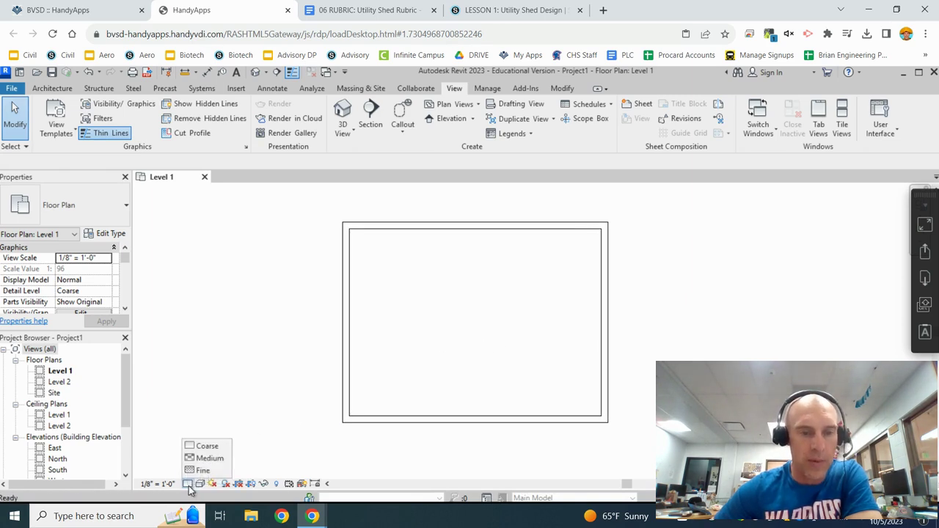
{"action": "left_click", "coordinate": [191, 471]}
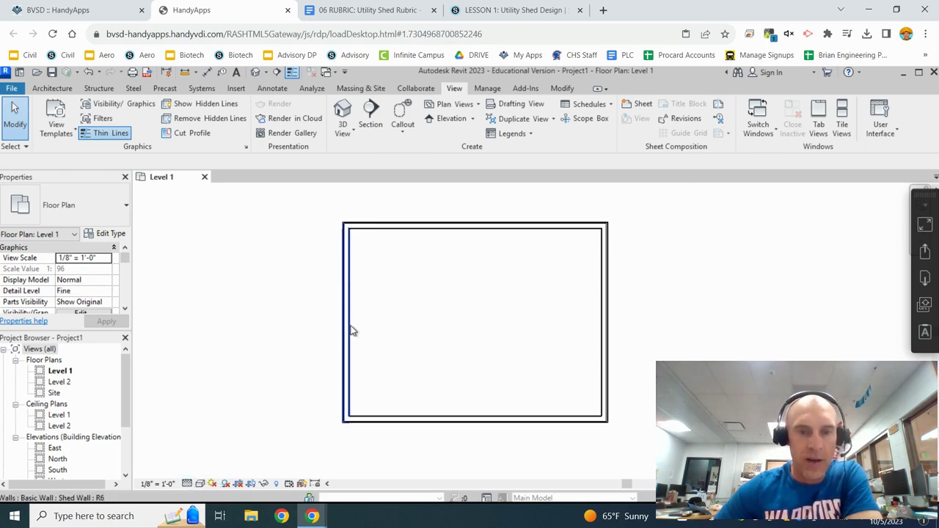
{"action": "scroll", "coordinate": [350, 330], "scroll_direction": "up", "scroll_amount": 3}
{"action": "scroll", "coordinate": [350, 330], "scroll_direction": "up", "scroll_amount": 2}
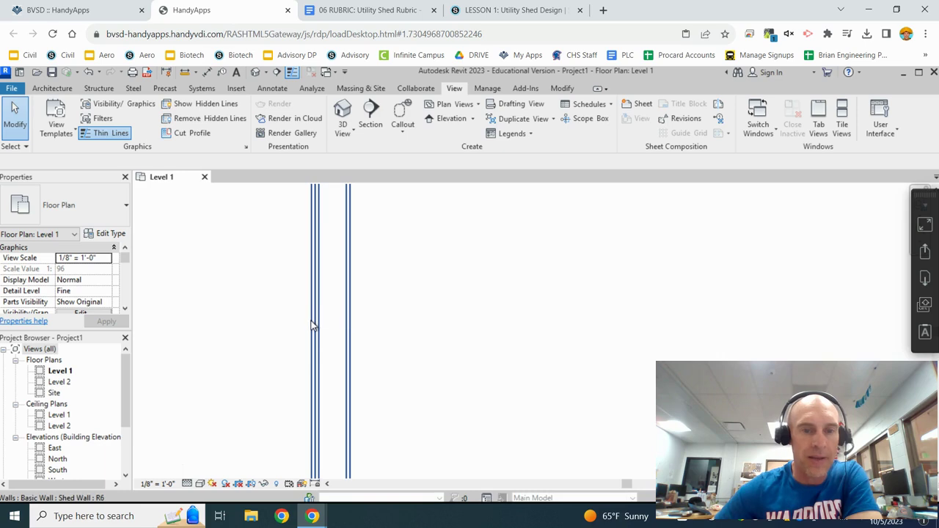
Step: Start a new wall with the Shed Wall type and duplicate that type under the name Interior Wall
{"action": "scroll", "coordinate": [391, 331], "scroll_direction": "down", "scroll_amount": 5}
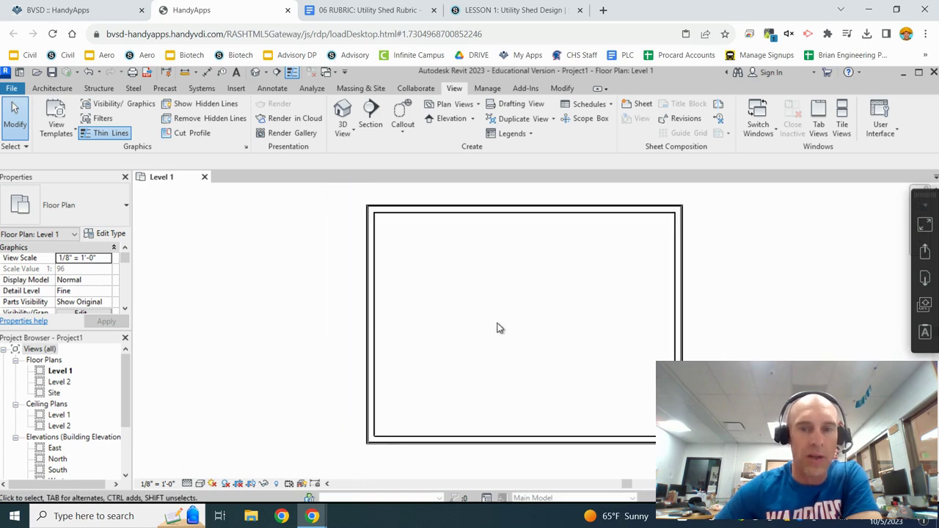
{"action": "middle_click_drag", "start_coordinate": [499, 327], "coordinate": [389, 327]}
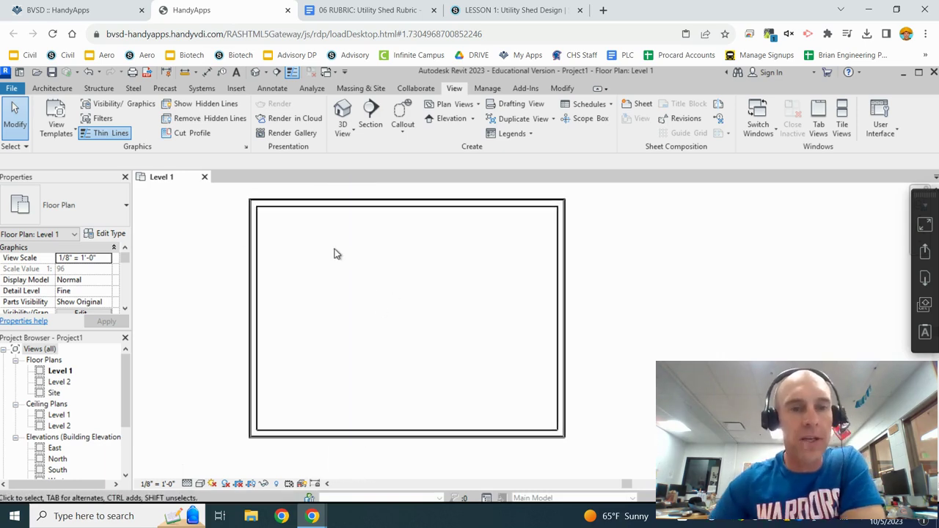
{"action": "left_click", "coordinate": [53, 88]}
{"action": "left_click", "coordinate": [47, 115]}
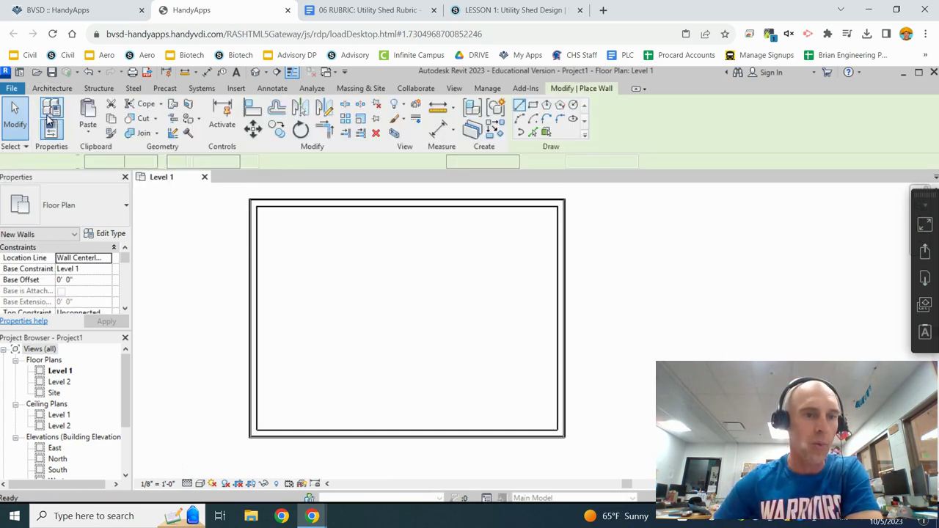
{"action": "left_click", "coordinate": [73, 206]}
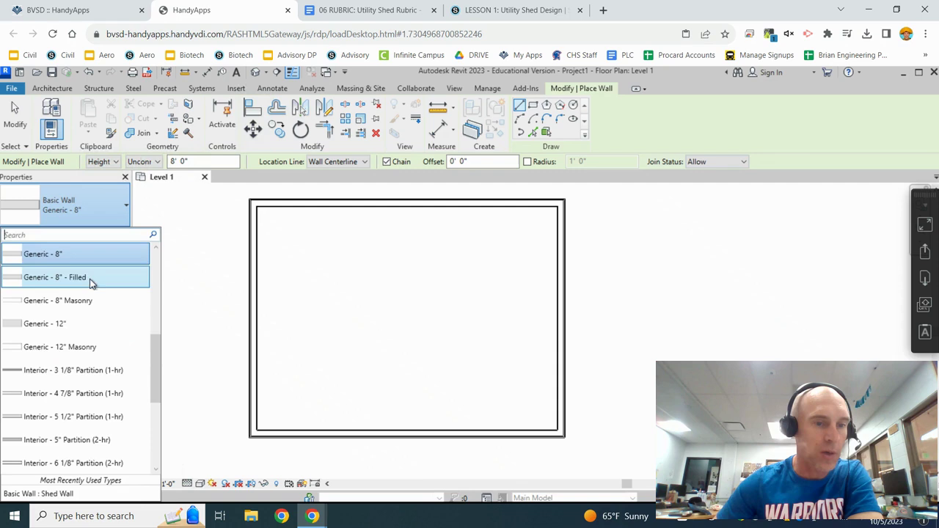
{"action": "scroll", "coordinate": [89, 321], "scroll_direction": "down", "scroll_amount": 5}
{"action": "left_click", "coordinate": [80, 329]}
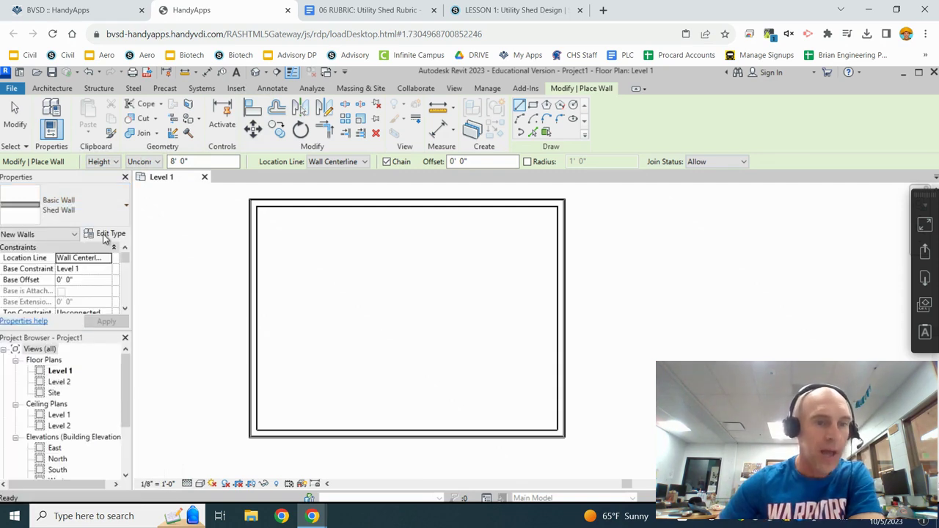
{"action": "left_click", "coordinate": [105, 234]}
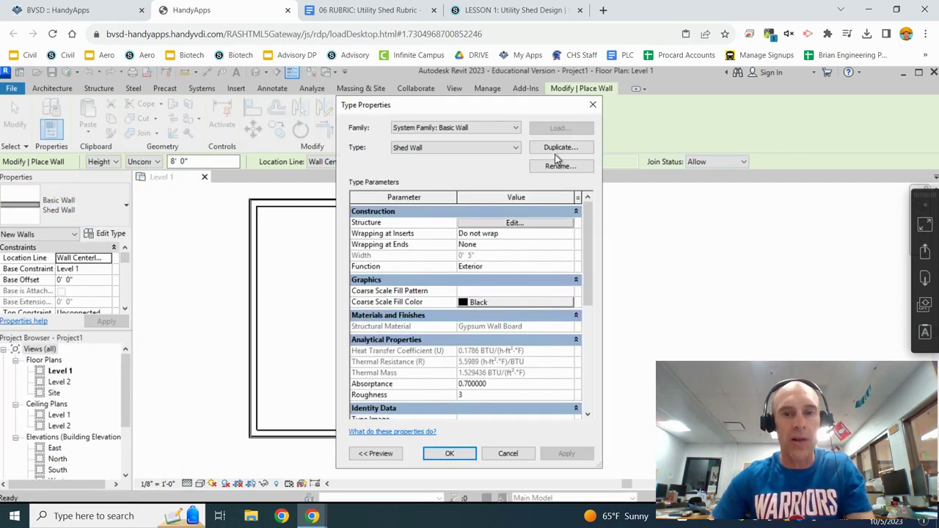
{"action": "left_click", "coordinate": [556, 150]}
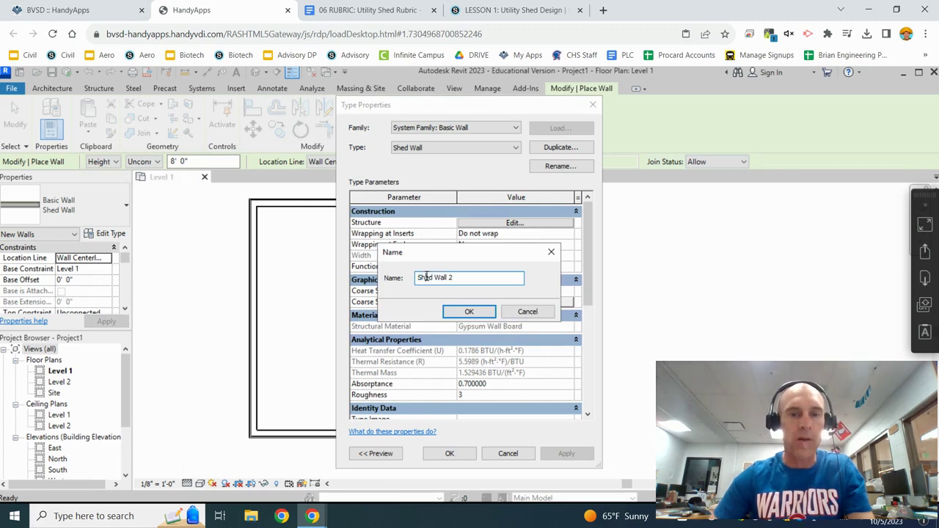
{"action": "triple_click", "coordinate": [426, 276]}
{"action": "key", "text": "BackSpace"}
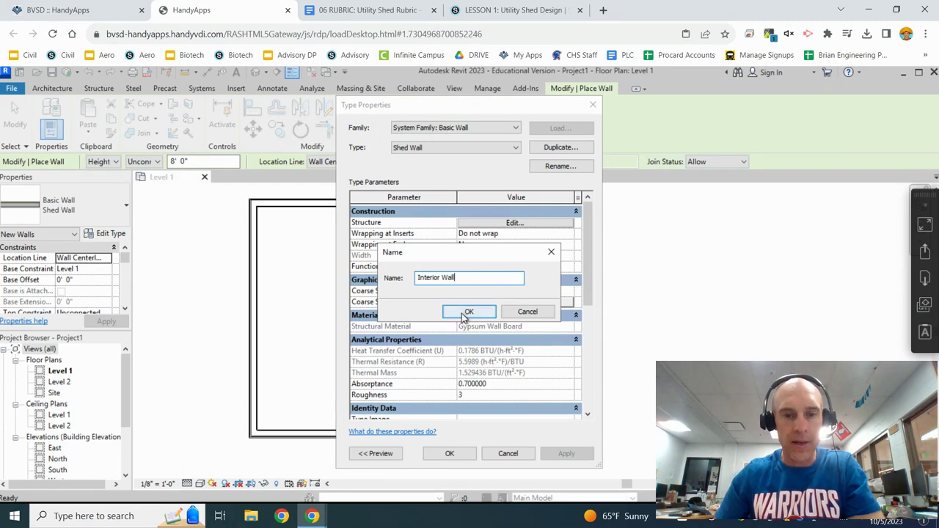
{"action": "left_click", "coordinate": [470, 311]}
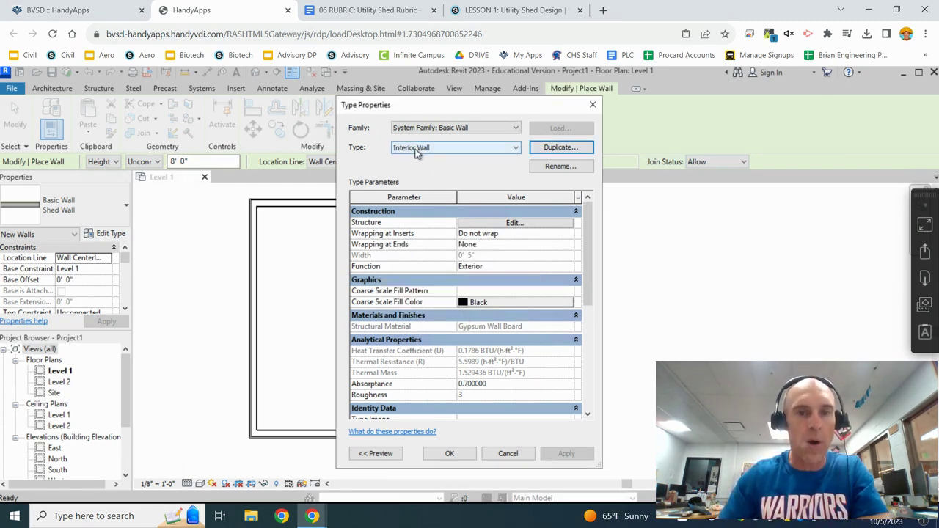
Step: Delete the siding layer in row 2 of the Interior Wall type's structure
{"action": "left_click", "coordinate": [488, 222]}
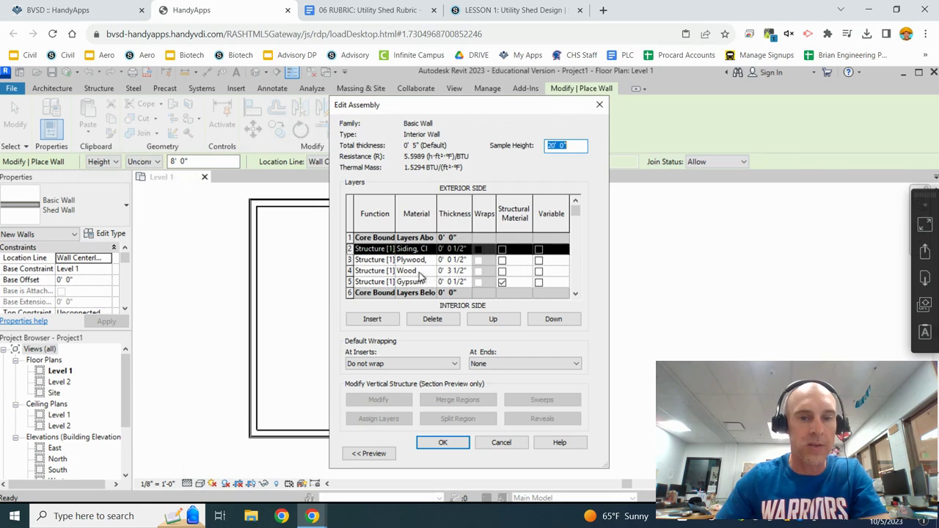
{"action": "left_click", "coordinate": [371, 251]}
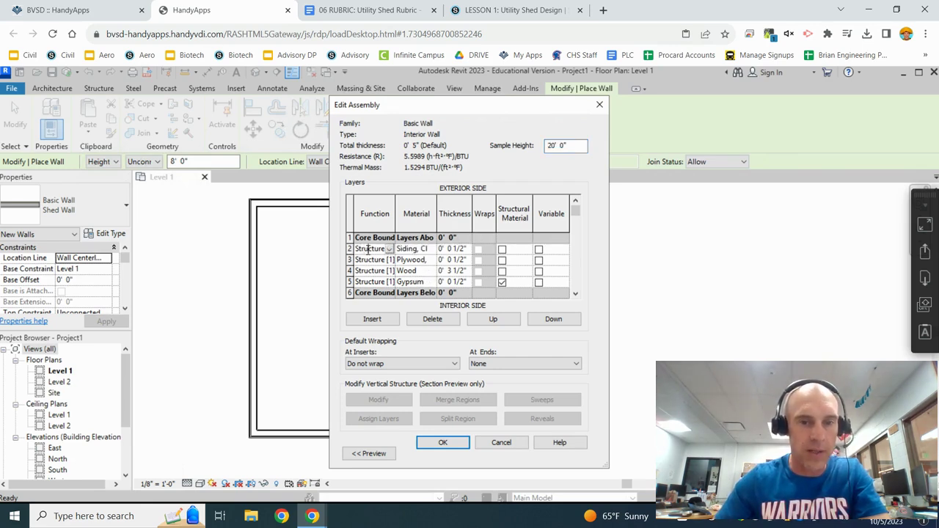
{"action": "left_click", "coordinate": [433, 320]}
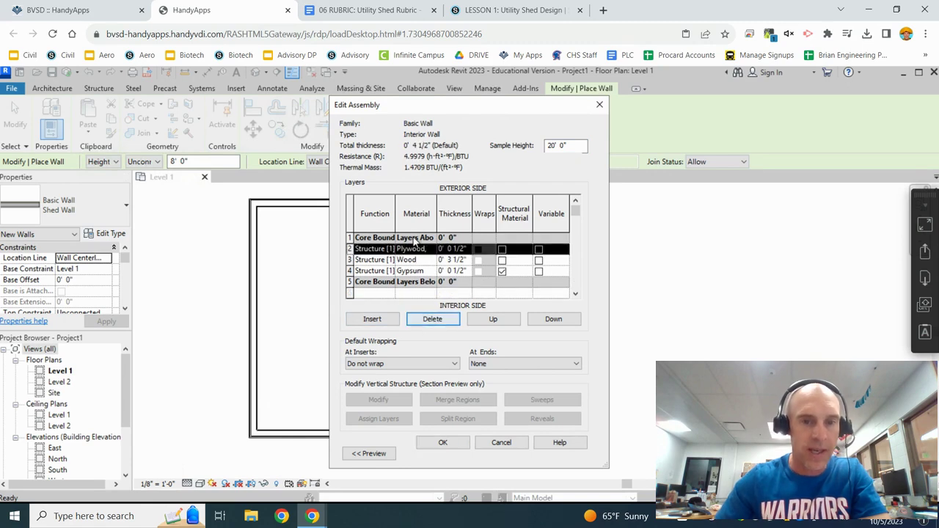
Step: Search the materials for "gyp", replace the row 2 plywood with Gypsum Wall Board, and accept the Interior Wall structure and type properties
{"action": "left_click", "coordinate": [422, 249]}
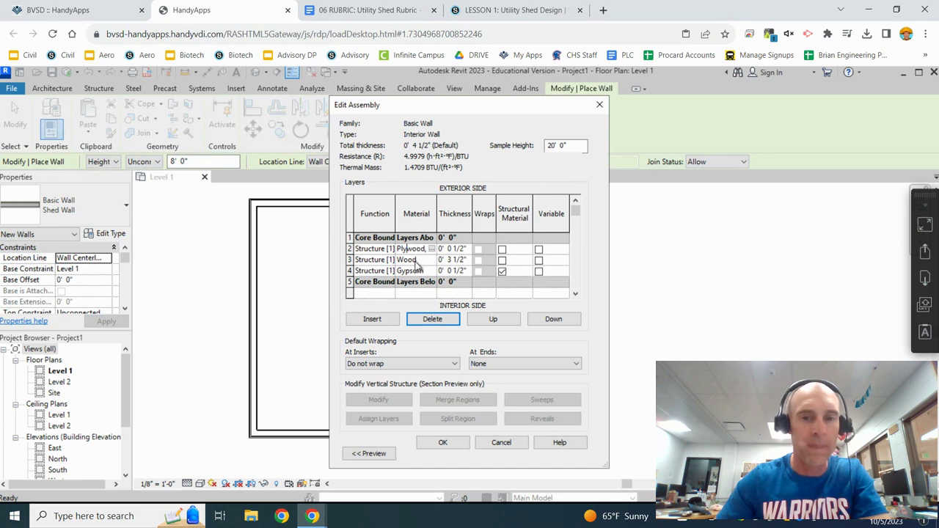
{"action": "left_click", "coordinate": [432, 249]}
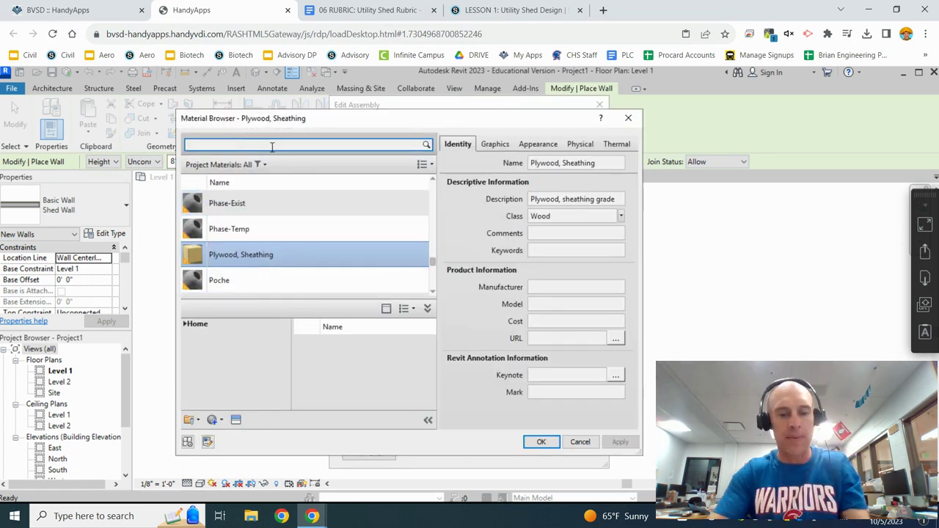
{"action": "type", "text": "gyp"}
{"action": "left_click", "coordinate": [247, 224]}
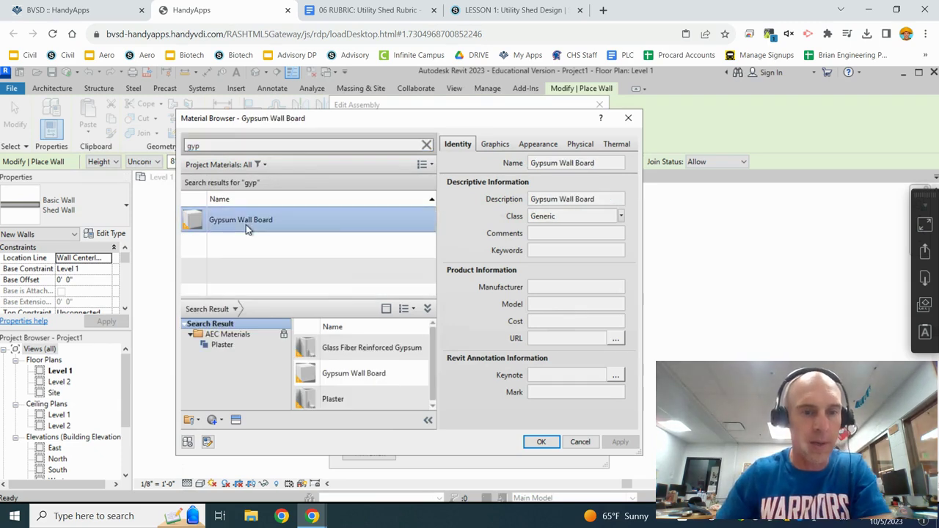
{"action": "left_click", "coordinate": [541, 442]}
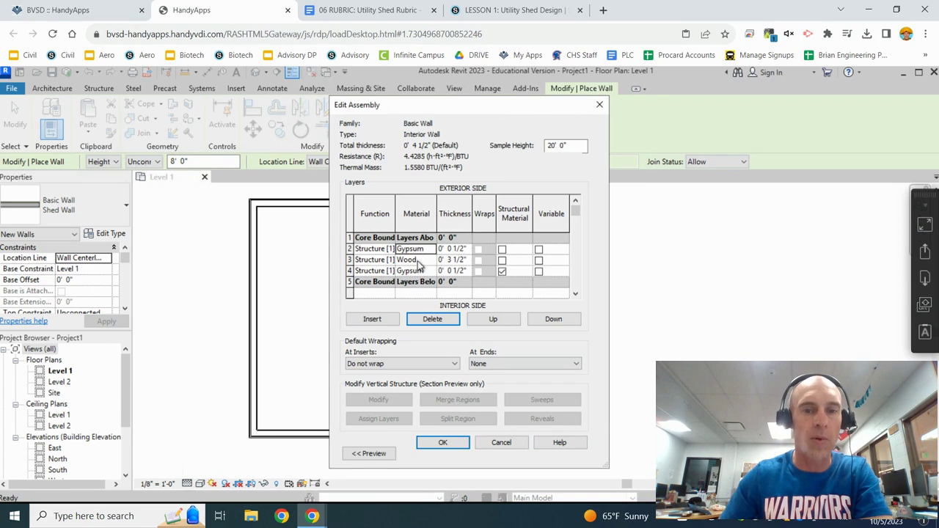
{"action": "left_click", "coordinate": [442, 442]}
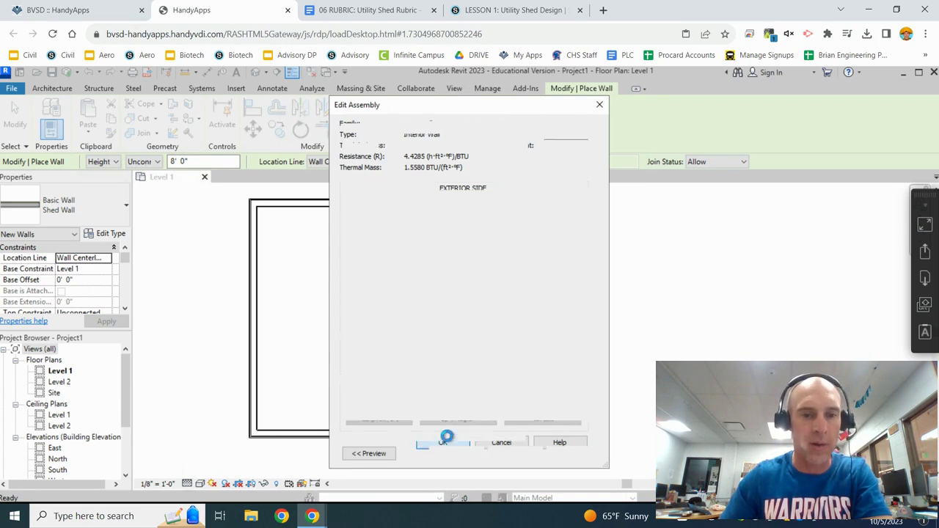
{"action": "left_click", "coordinate": [449, 454]}
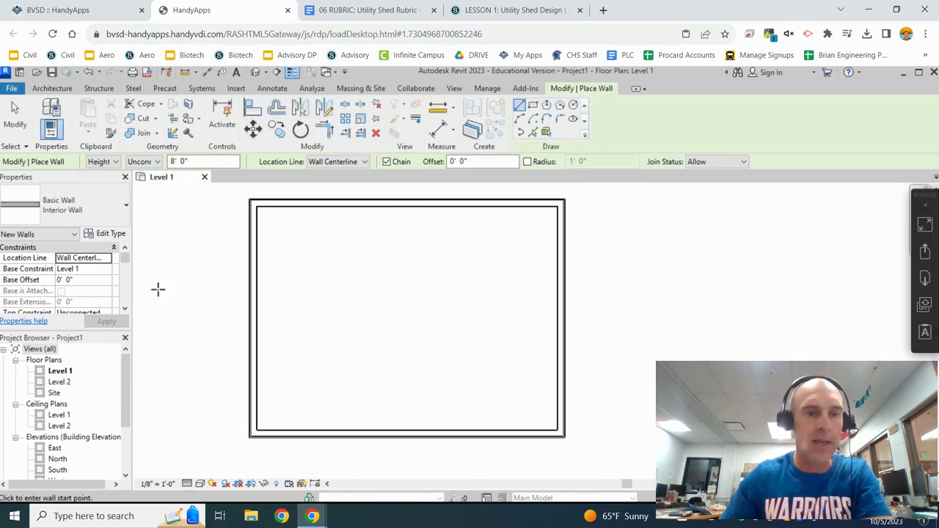
Step: Draw two connected Interior Wall segments enclosing a room about 5'-7" by 5'-10 1/2" in the shed's upper-left corner
{"action": "left_click", "coordinate": [52, 88]}
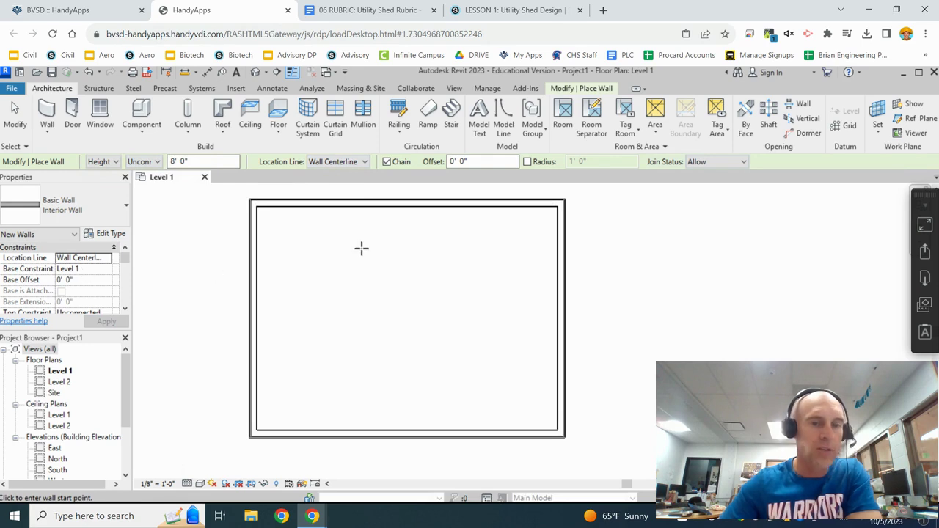
{"action": "left_click", "coordinate": [360, 209]}
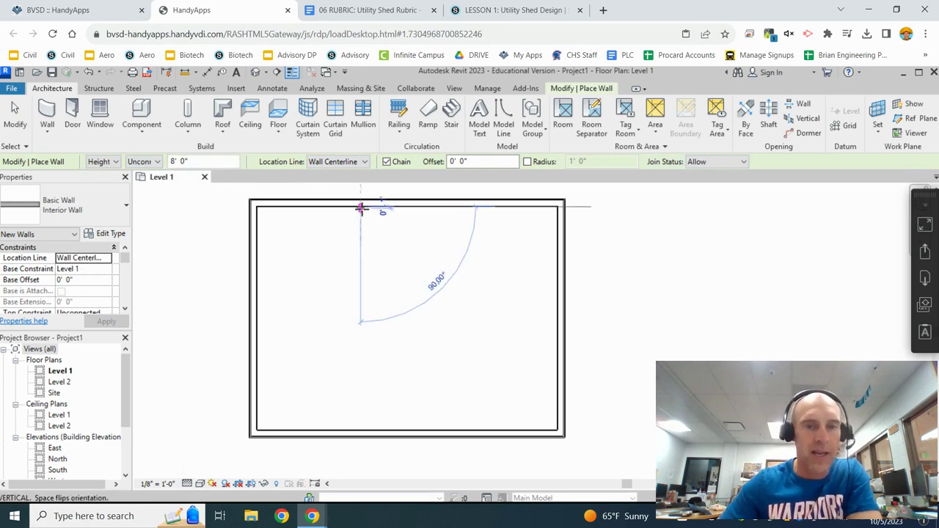
{"action": "left_click", "coordinate": [361, 317]}
{"action": "left_click", "coordinate": [258, 316]}
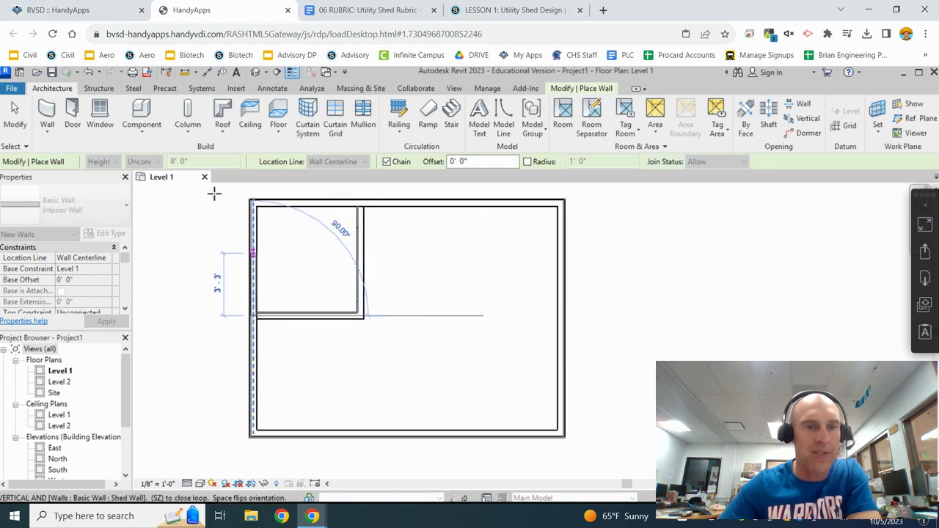
{"action": "left_click", "coordinate": [15, 114]}
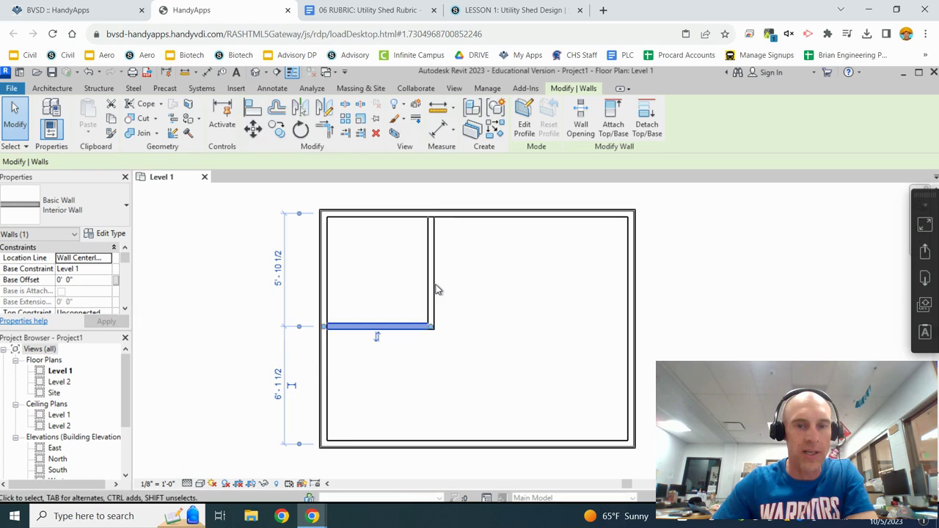
Step: Move the horizontal interior wall up to about 5'-2" from the shed's upper wall
{"action": "left_click", "coordinate": [432, 285]}
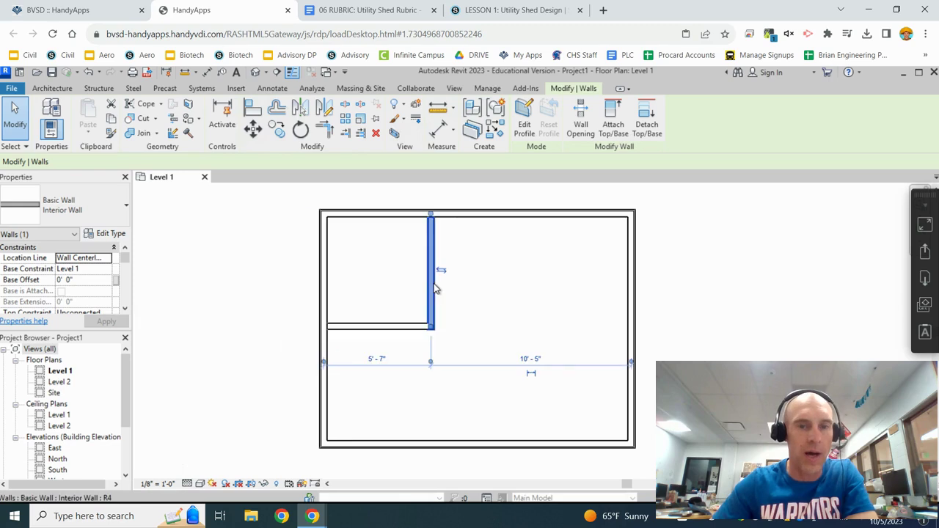
{"action": "left_click", "coordinate": [394, 326]}
{"action": "mouse_move", "coordinate": [393, 325]}
{"action": "left_mouse_down"}
{"action": "mouse_move", "coordinate": [393, 287]}
{"action": "mouse_move", "coordinate": [394, 315]}
{"action": "left_mouse_up"}
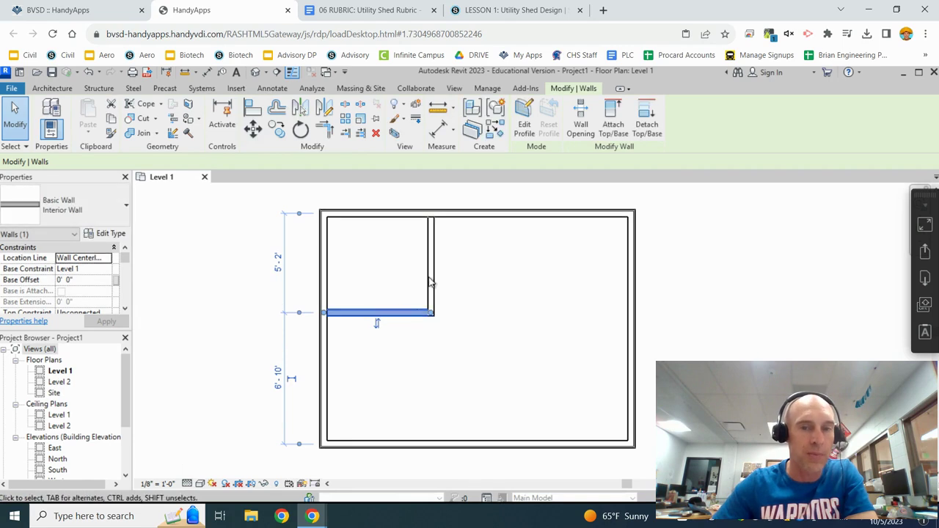
Step: Move the vertical interior wall to about 5'-10" from the shed's left wall, nudging it in both directions
{"action": "left_click", "coordinate": [430, 276]}
{"action": "mouse_move", "coordinate": [435, 273]}
{"action": "left_mouse_down"}
{"action": "mouse_move", "coordinate": [453, 275]}
{"action": "mouse_move", "coordinate": [438, 286]}
{"action": "left_mouse_up"}
{"action": "key", "text": "Left"}
{"action": "key", "text": "Left"}
{"action": "key", "text": "Left"}
{"action": "key", "text": "Right"}
{"action": "key", "text": "Right"}
{"action": "key", "text": "Right"}
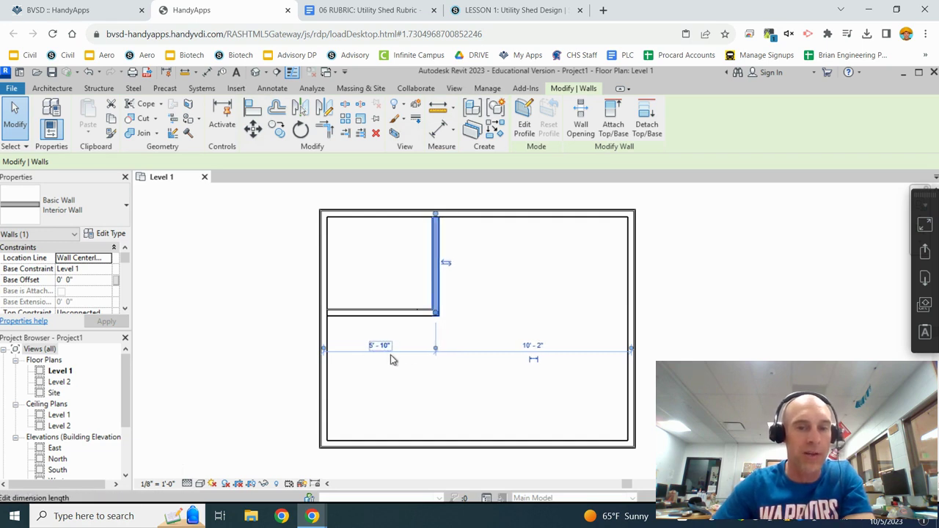